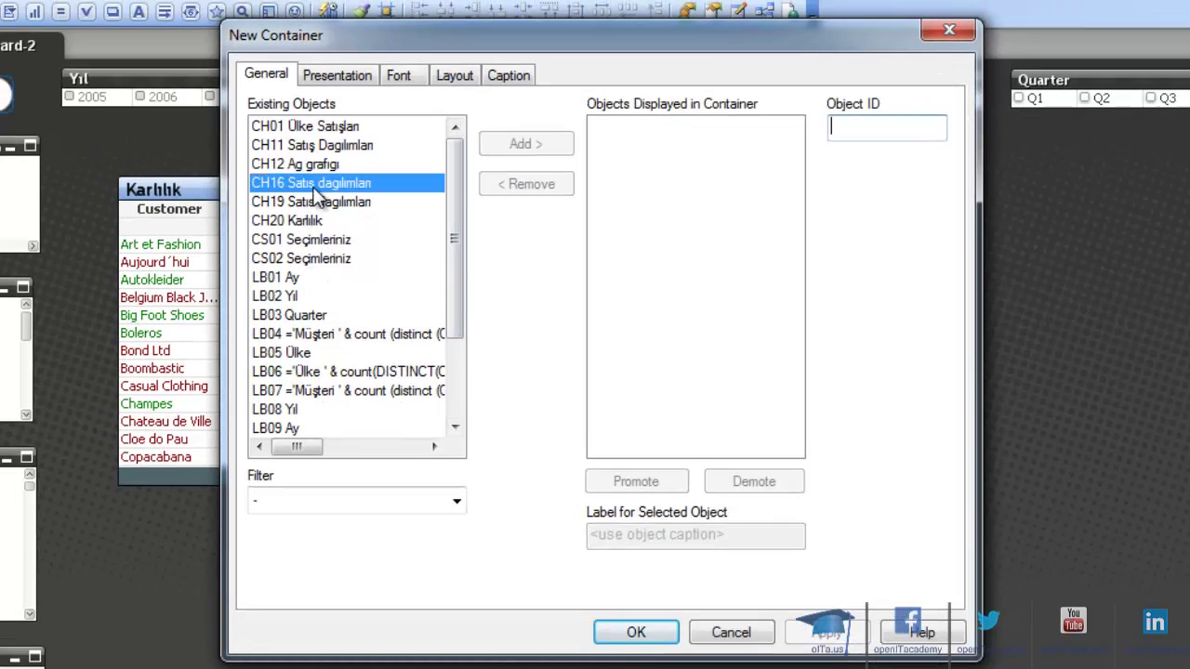
Step: Add the CH16 and CH19 Satıs dagılımları charts to the new container and create it
ctrl+click(309, 201)
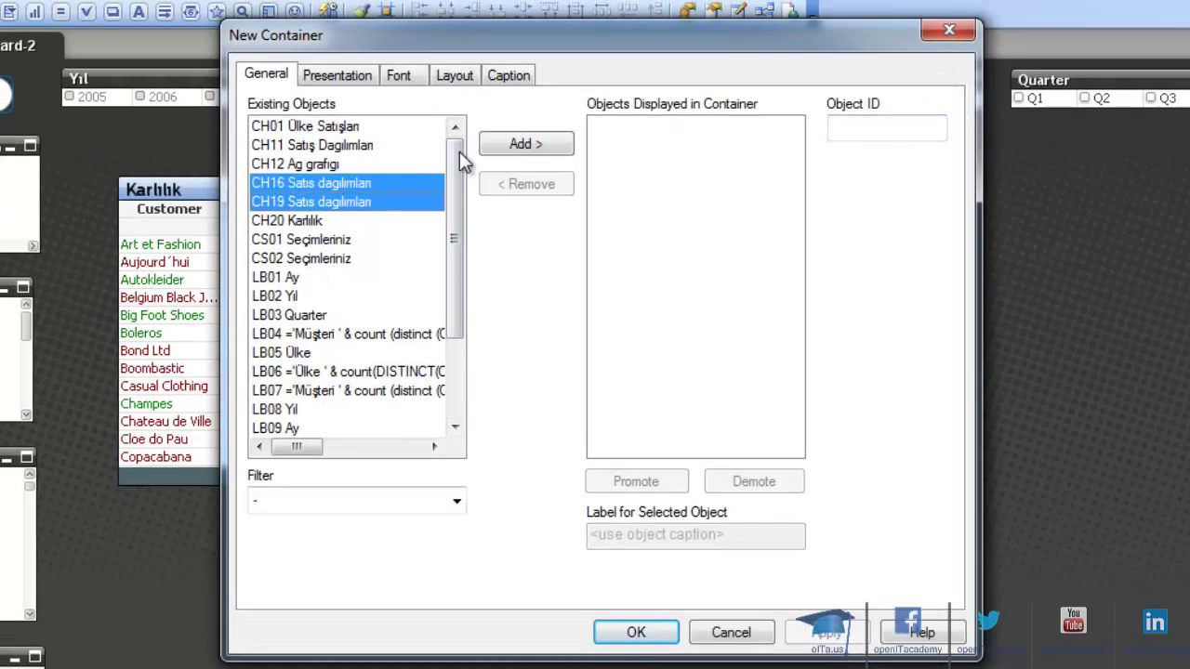
click(521, 146)
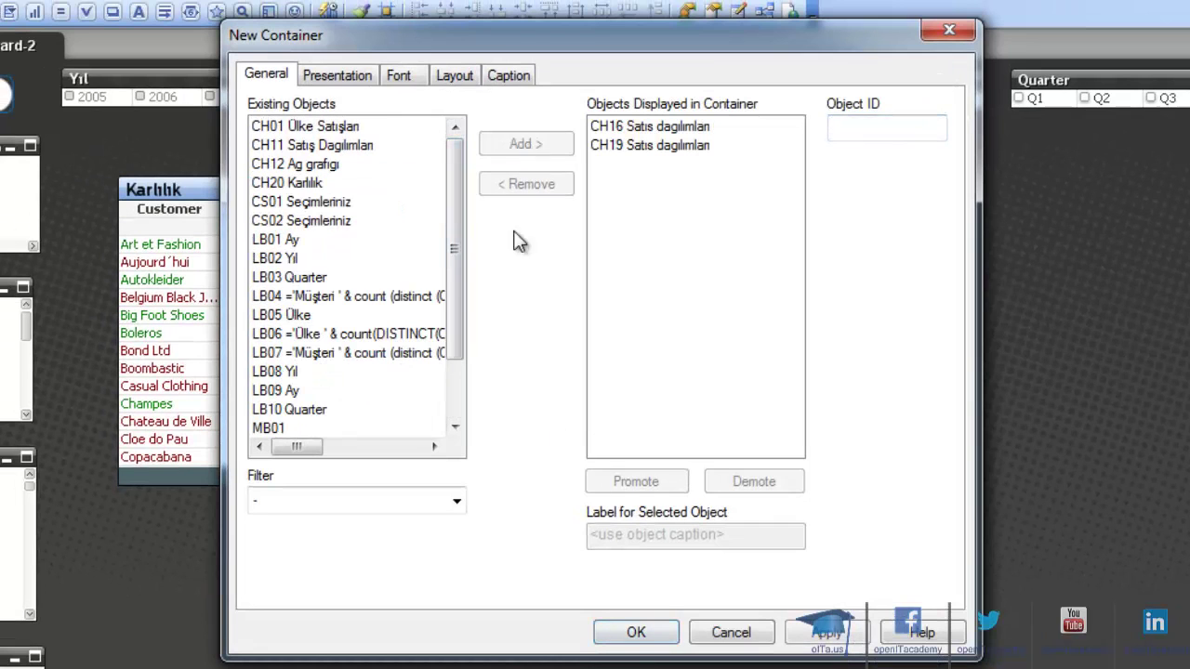
click(661, 630)
Step: Minimize the Karlılık table, and move and enlarge the container to fill the free area of the sheet
click(1182, 311)
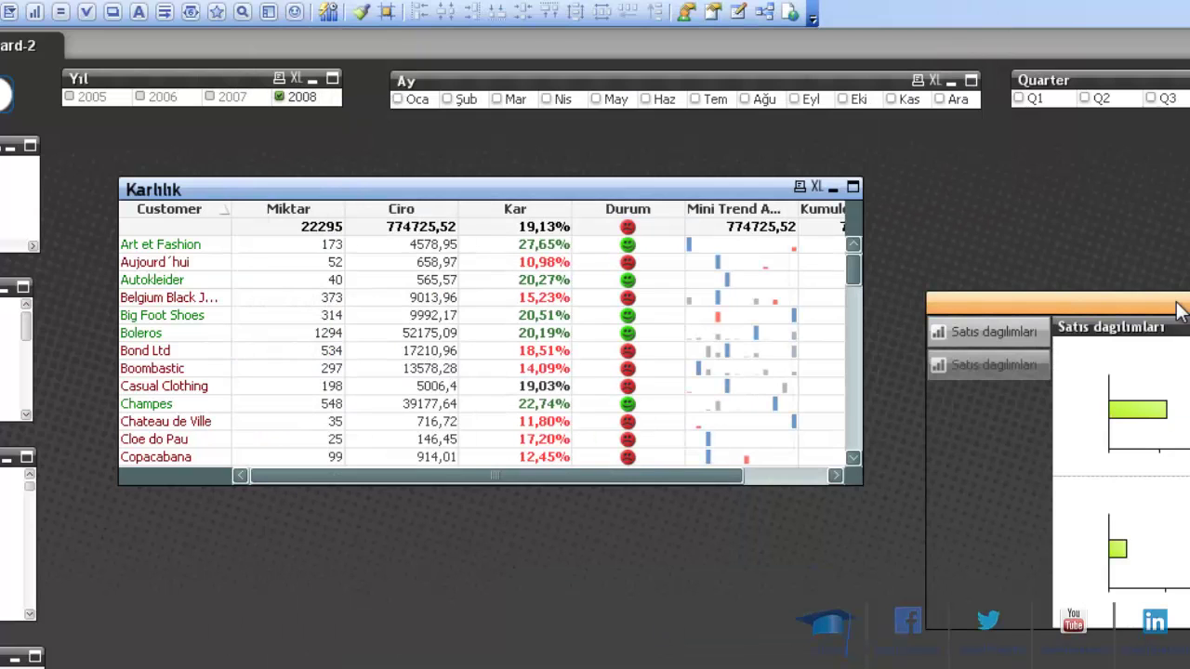
click(831, 188)
drag(1138, 311, 296, 165)
drag(842, 490, 1189, 662)
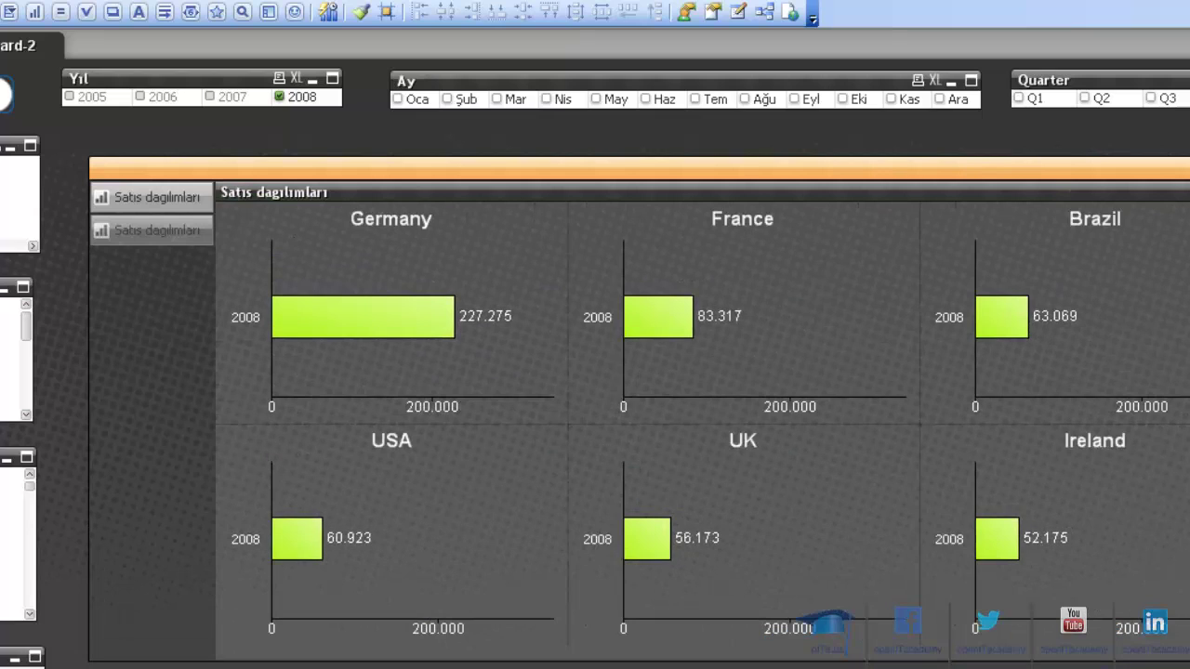
Step: Clear all selections and play the year animation of the container's second chart
click(532, 477)
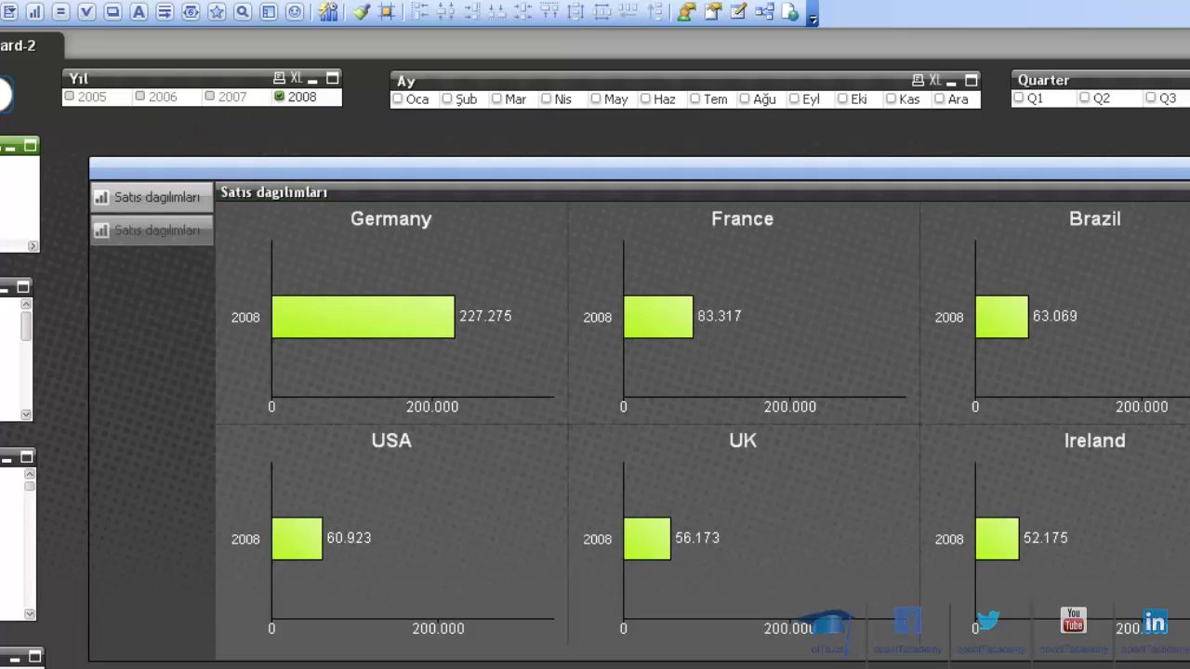
key(ctrl+shift+d)
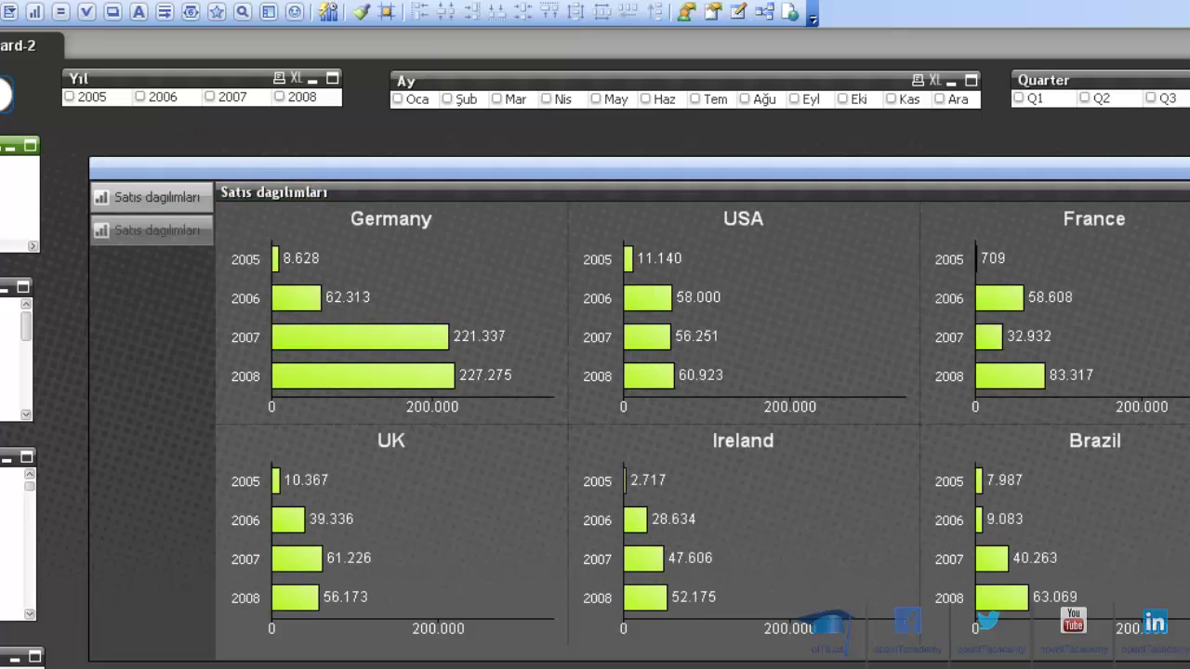
click(163, 206)
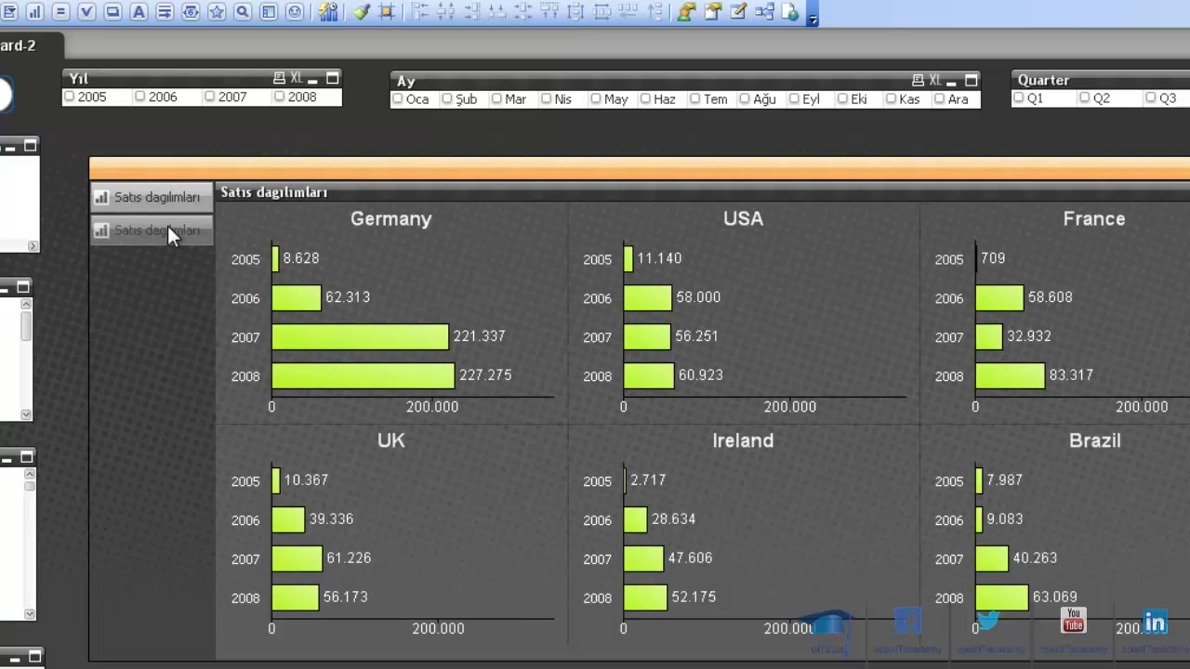
click(169, 231)
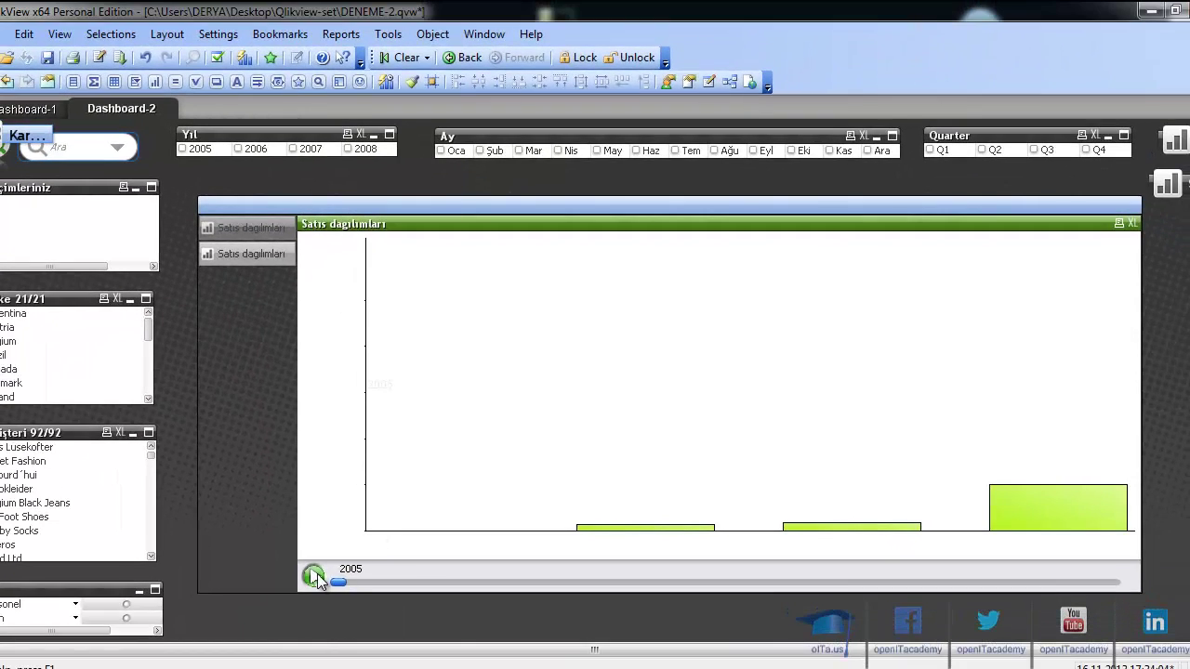
click(315, 577)
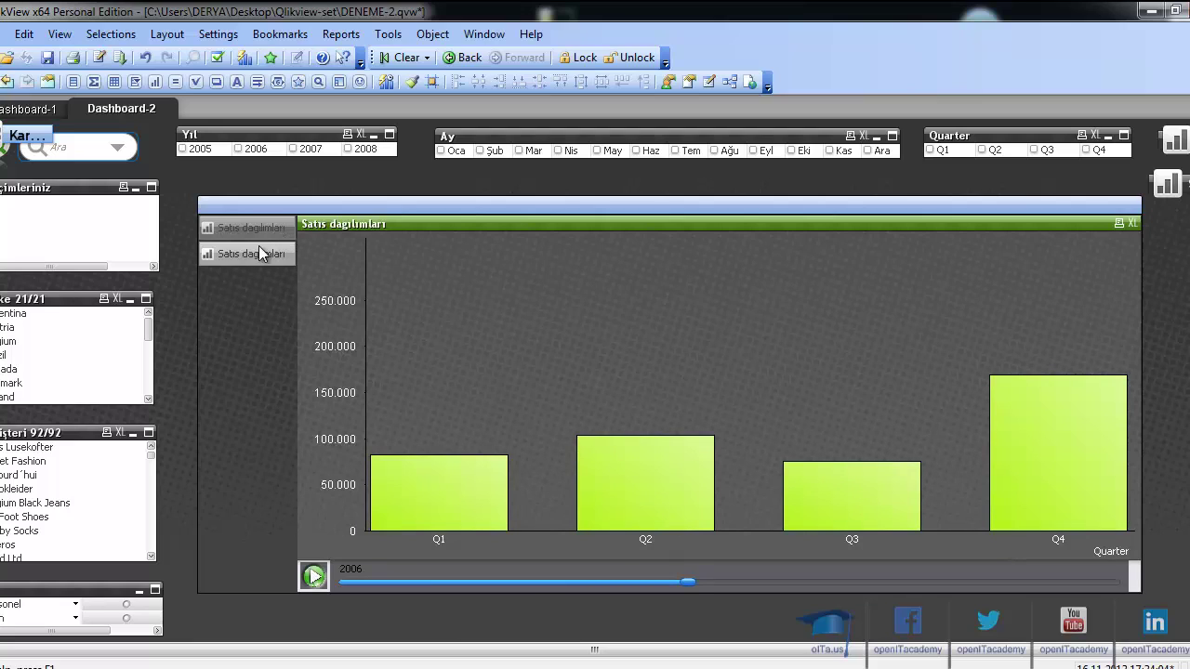
Step: Set the container's appearance to Tabs at top in its presentation properties and apply it
right_click(290, 209)
click(329, 222)
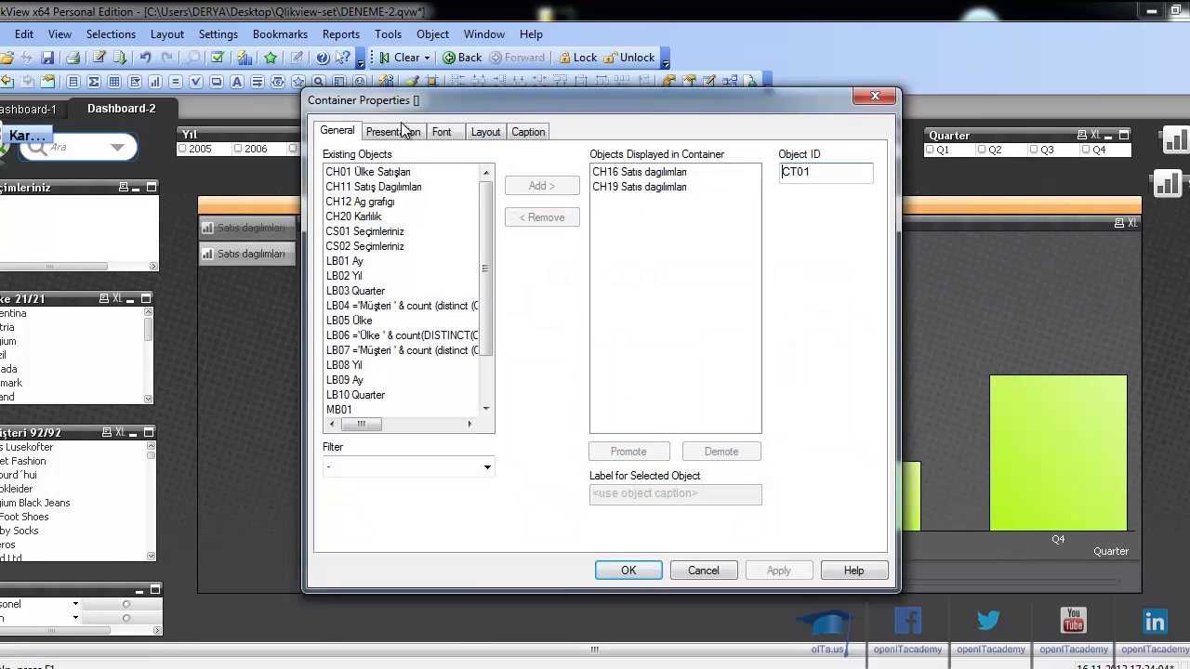
click(398, 131)
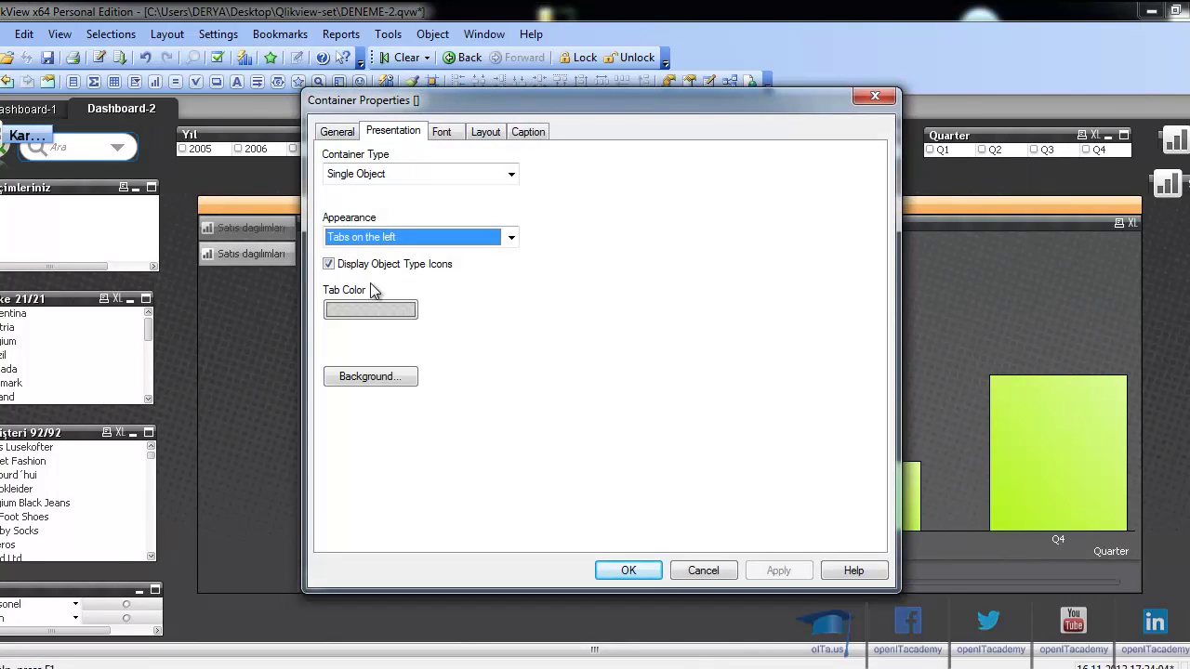
click(396, 236)
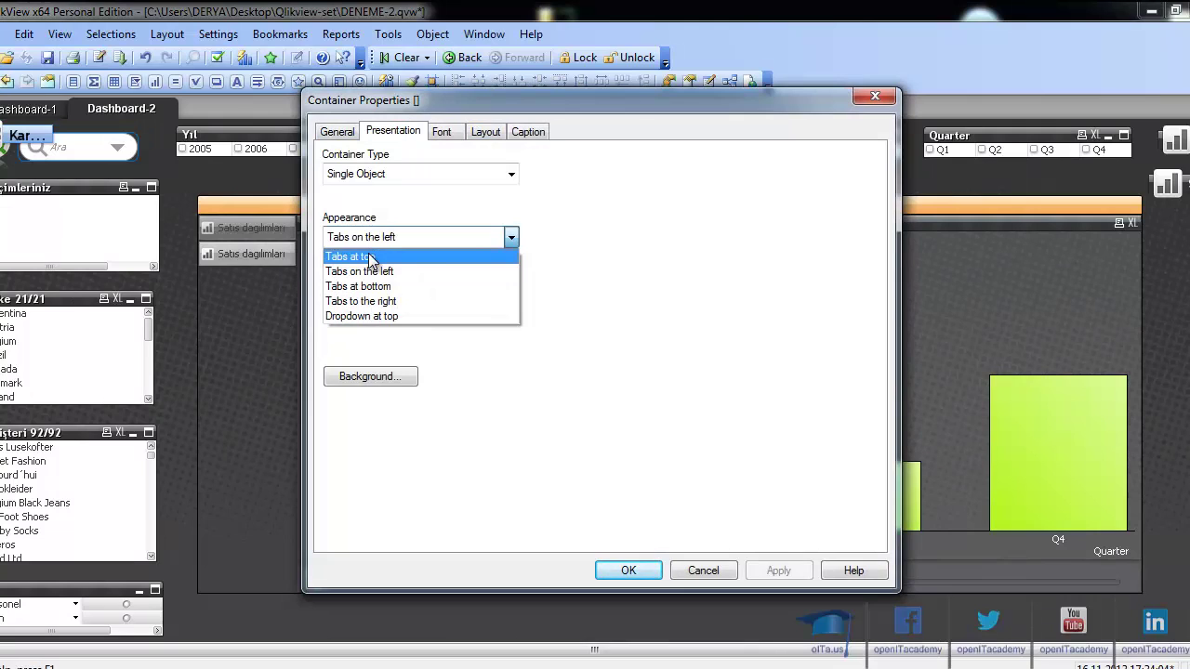
click(370, 257)
click(627, 570)
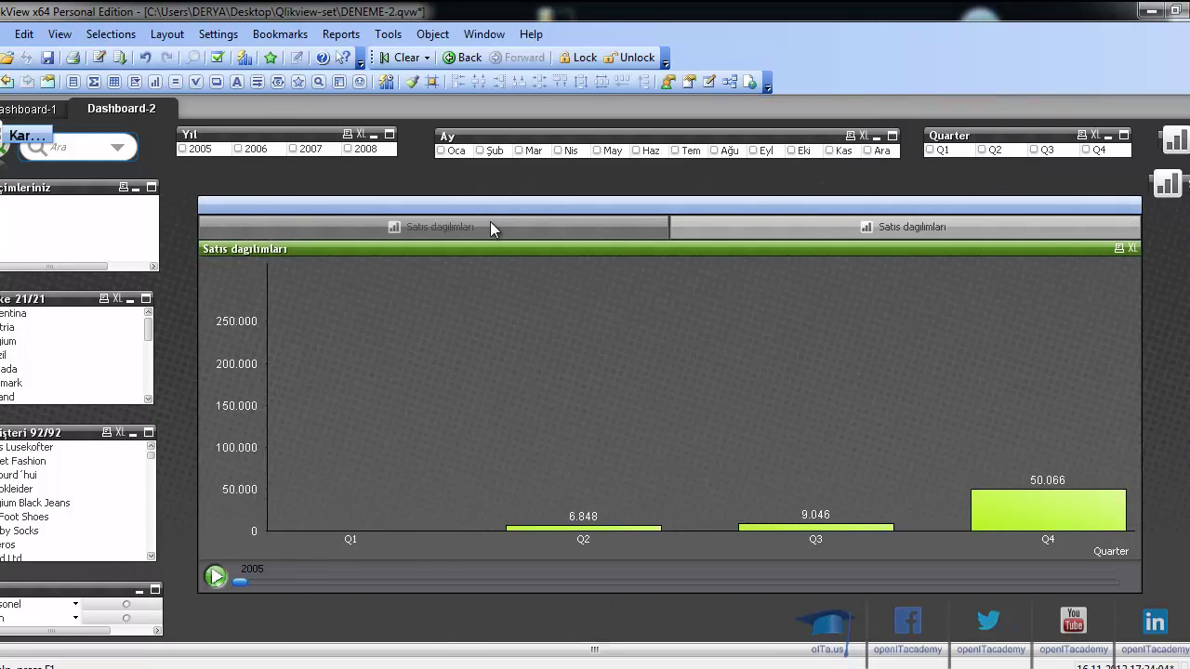
Step: Switch back and forth between the container's two Satıs dagılımları charts to check the new tab layout
click(491, 224)
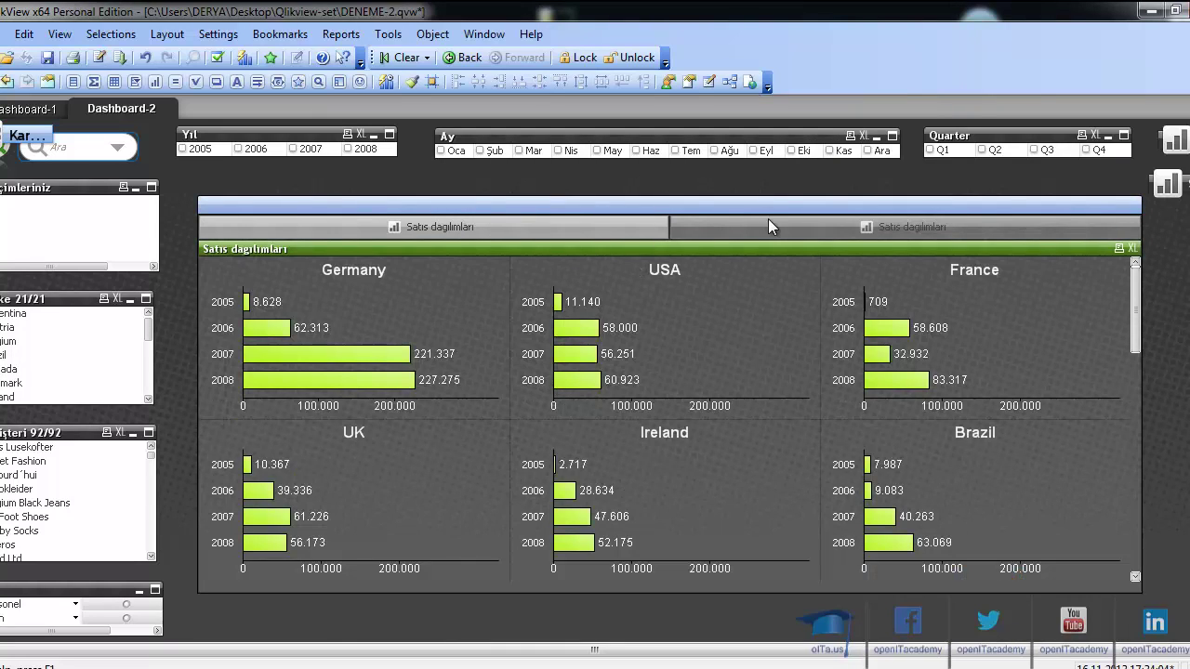
click(768, 225)
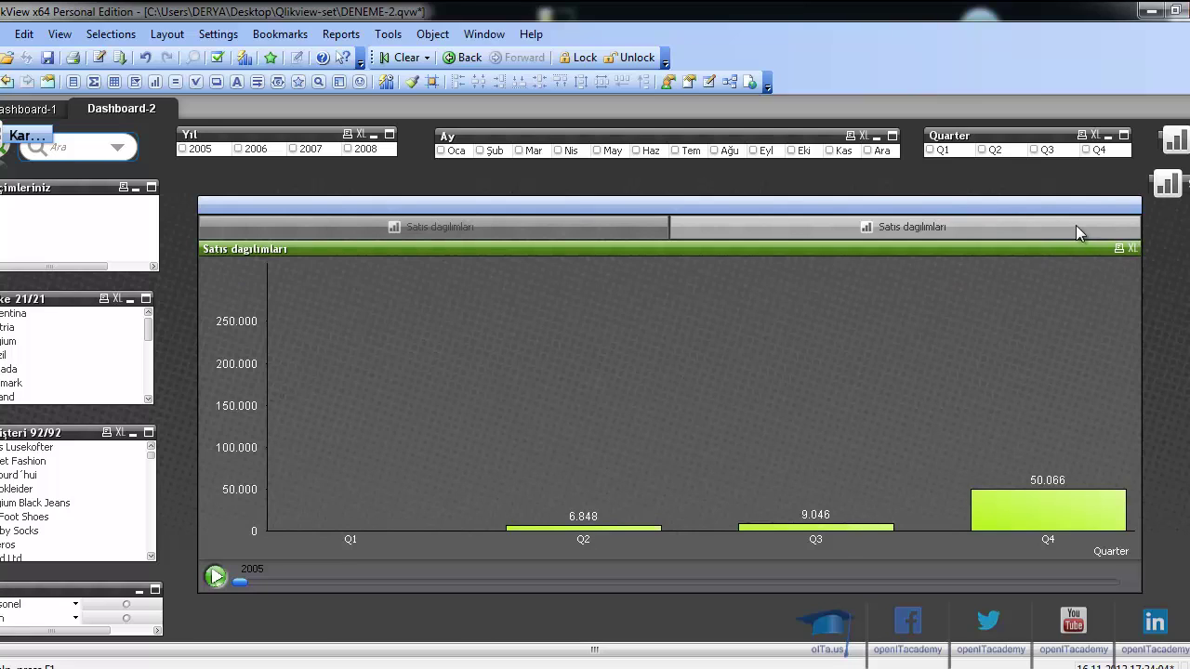
click(584, 225)
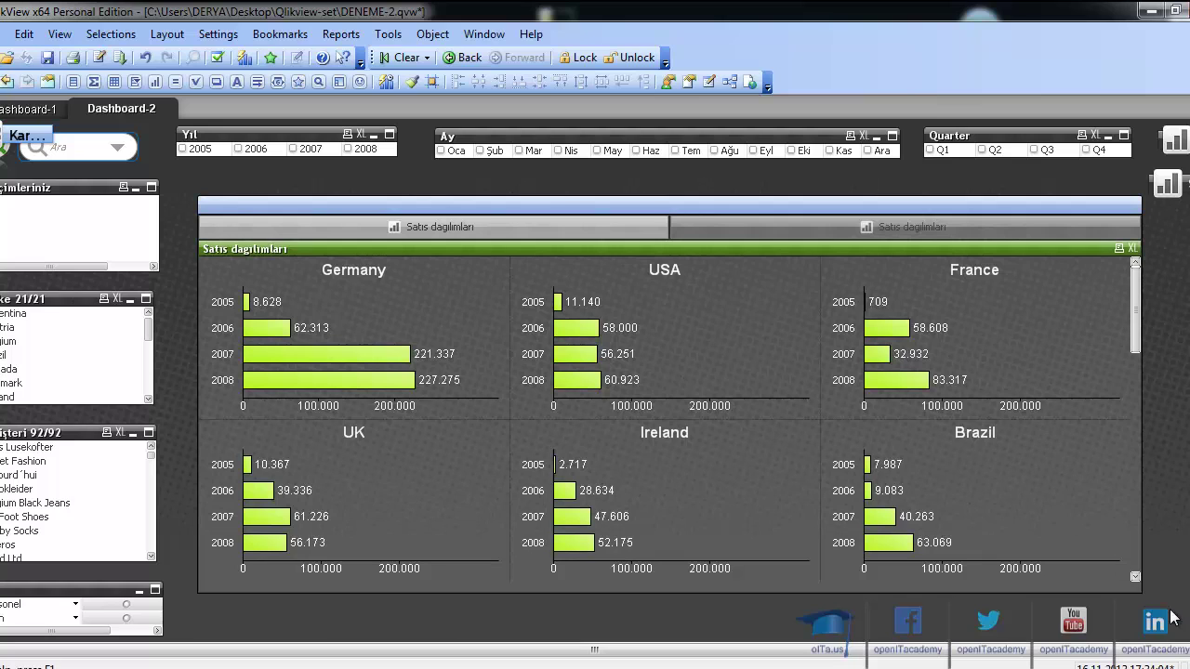
Step: Shrink the container to free sheet space and start a new button object with the text Clear
drag(1136, 589, 500, 437)
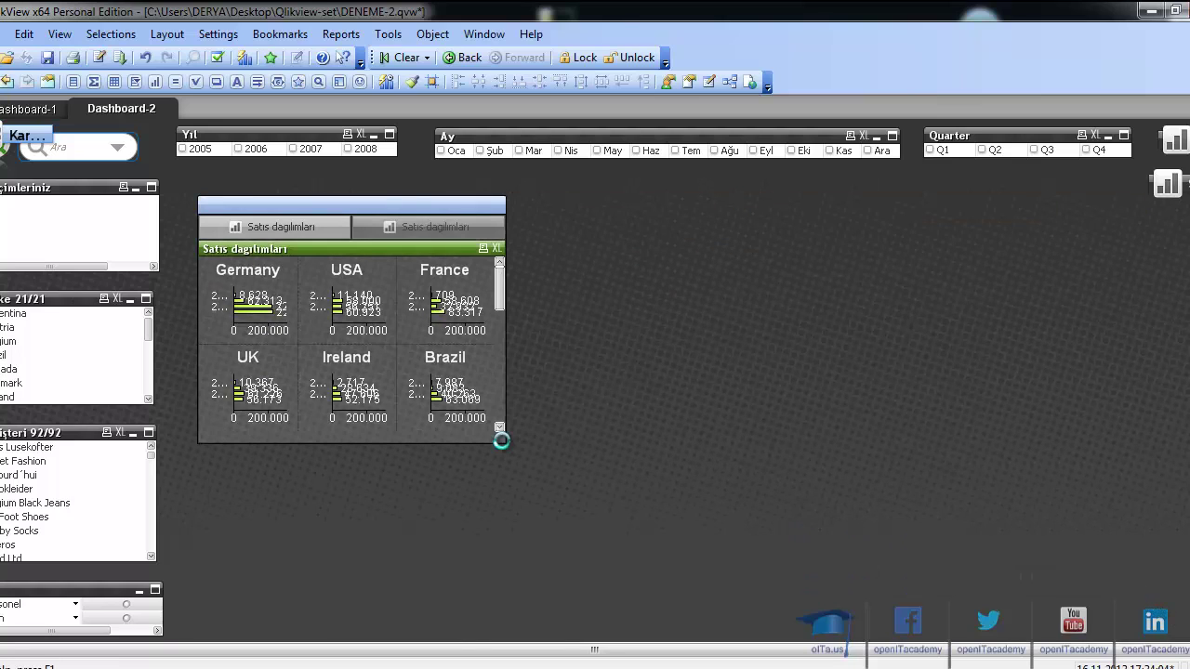
right_click(835, 390)
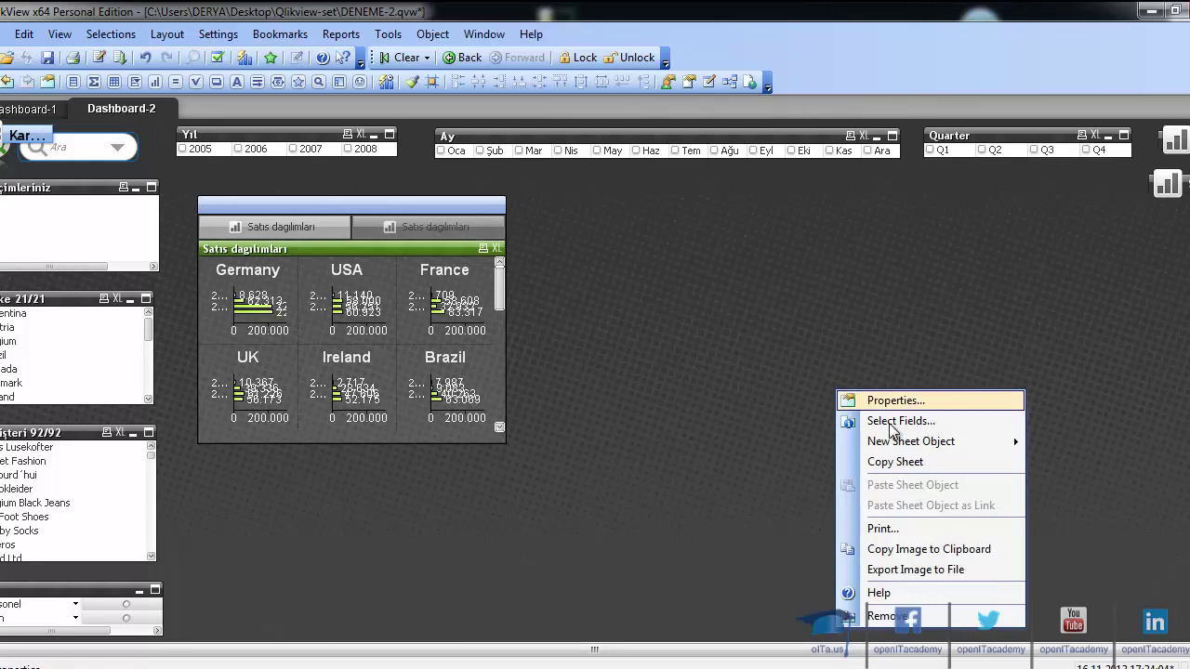
mouse_move(921, 451)
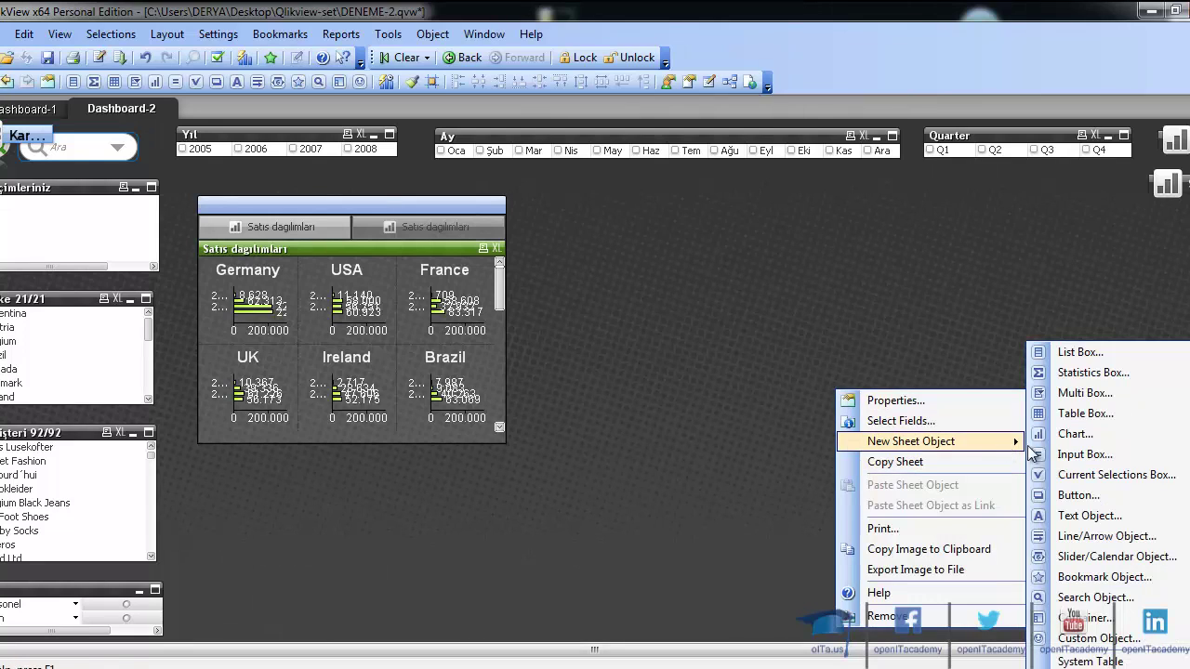
click(1074, 495)
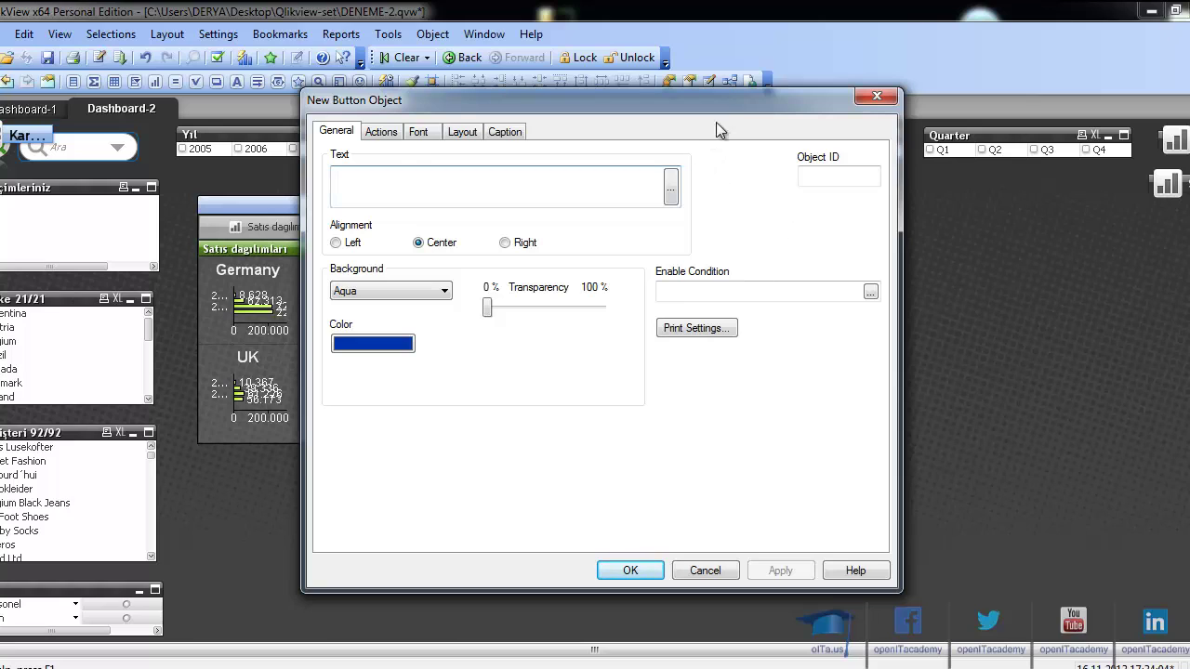
drag(780, 97, 1027, 82)
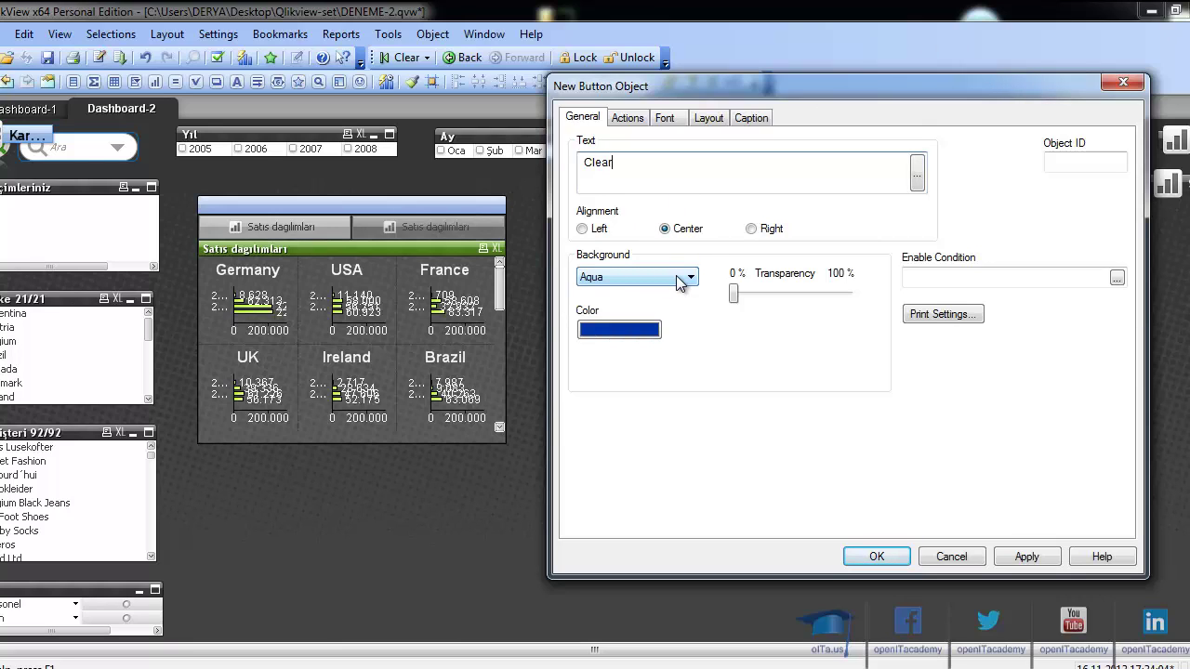
Step: Assign the Clear All selection action to the new button and create it
click(636, 118)
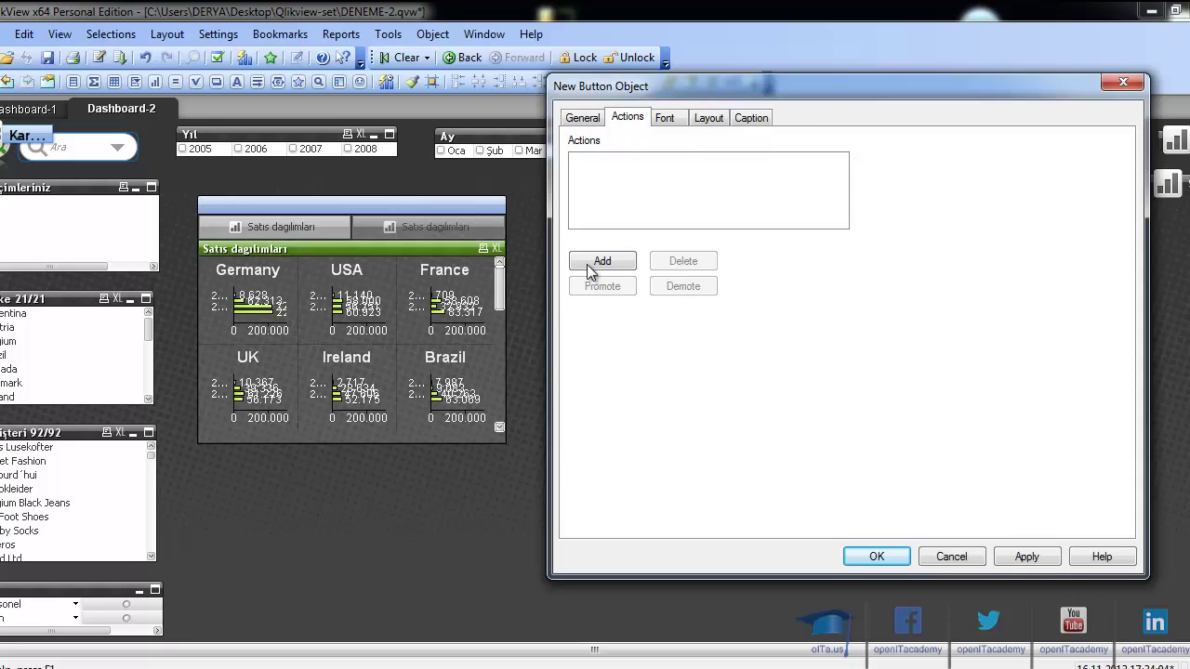
click(602, 262)
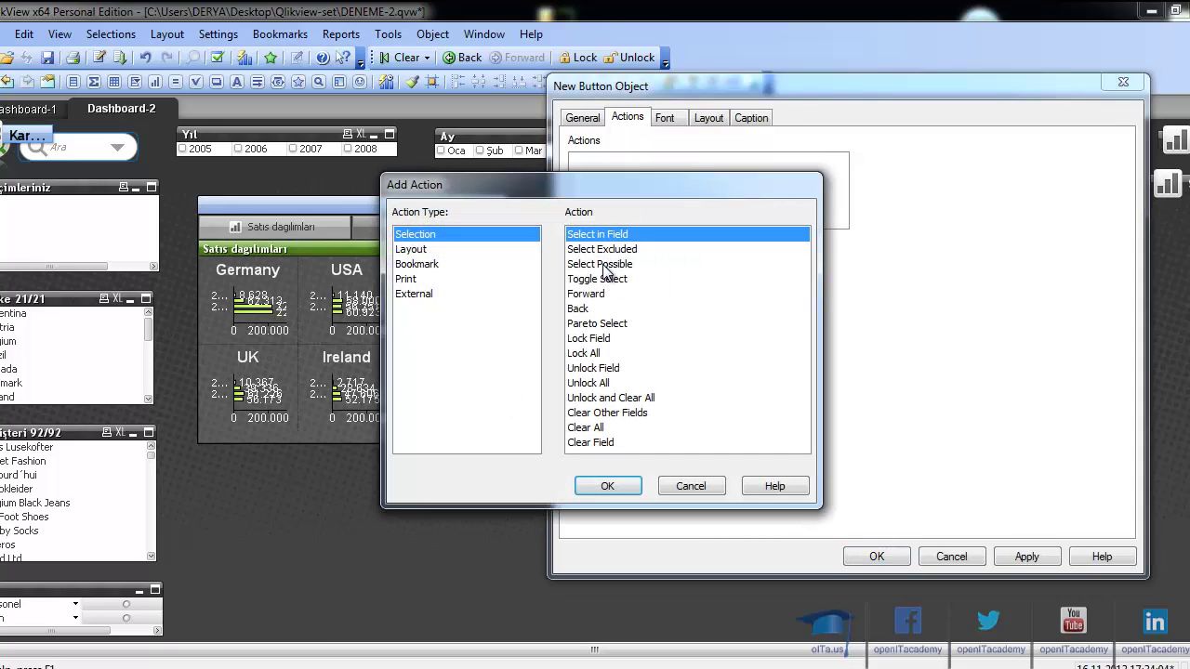
click(586, 430)
click(637, 486)
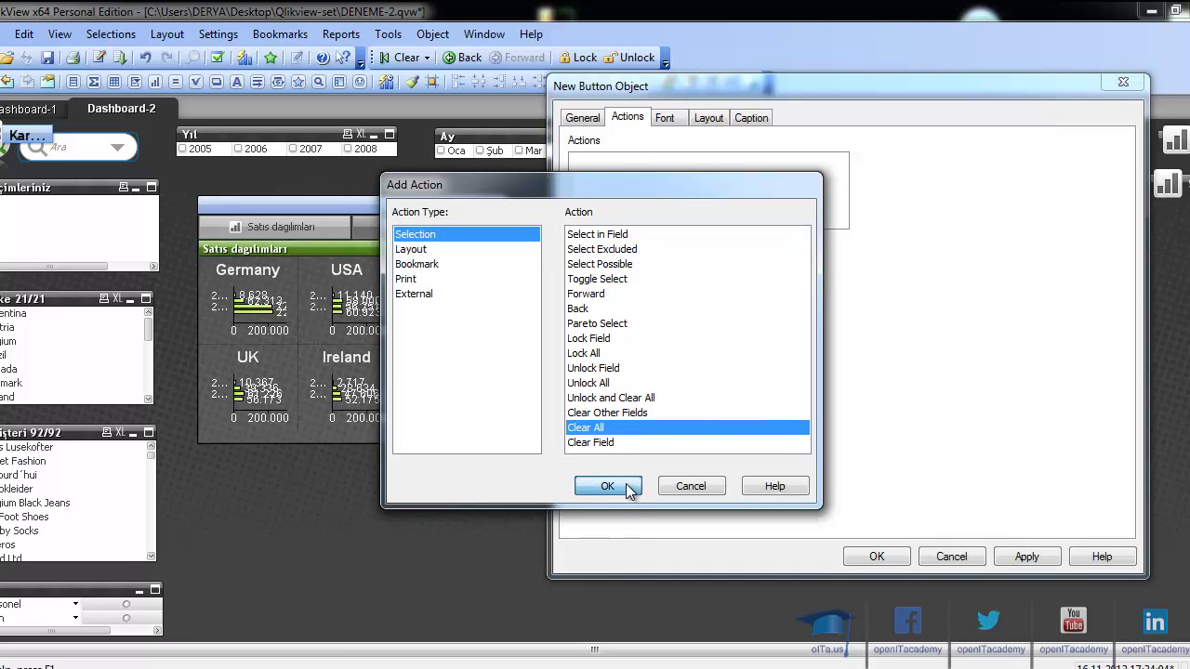
click(888, 556)
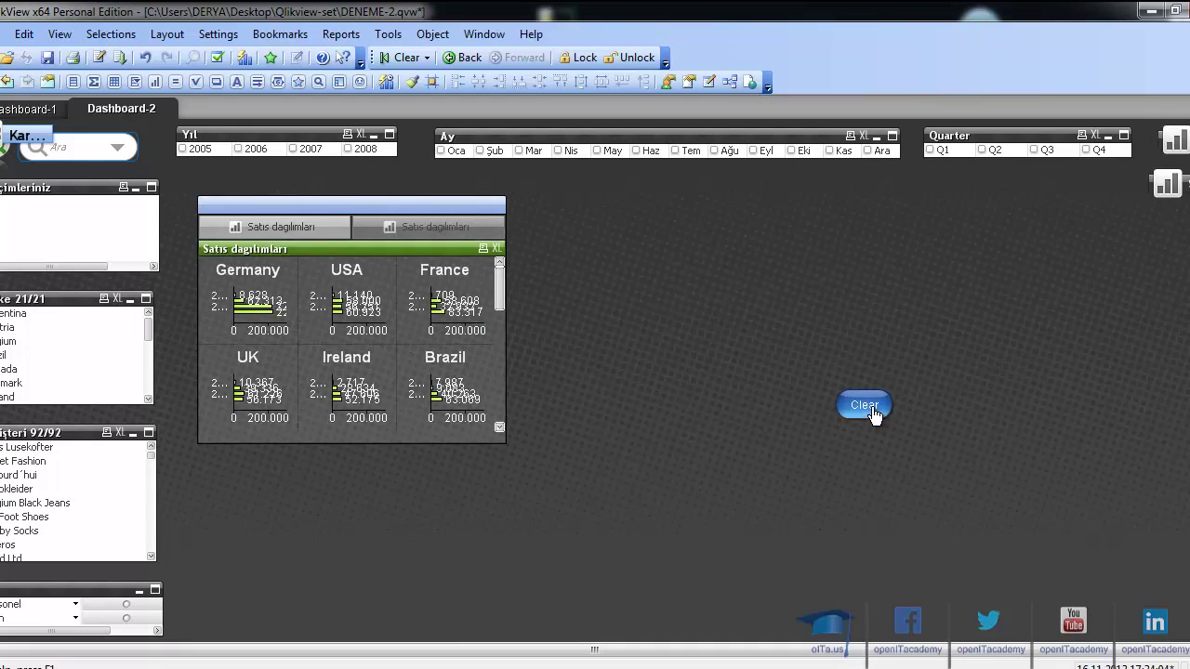
Step: Test the Clear button after selecting Austria to Denmark, Cloe do Pau to Davenport Fashion, and the years 2006 and 2007
drag(39, 330, 37, 384)
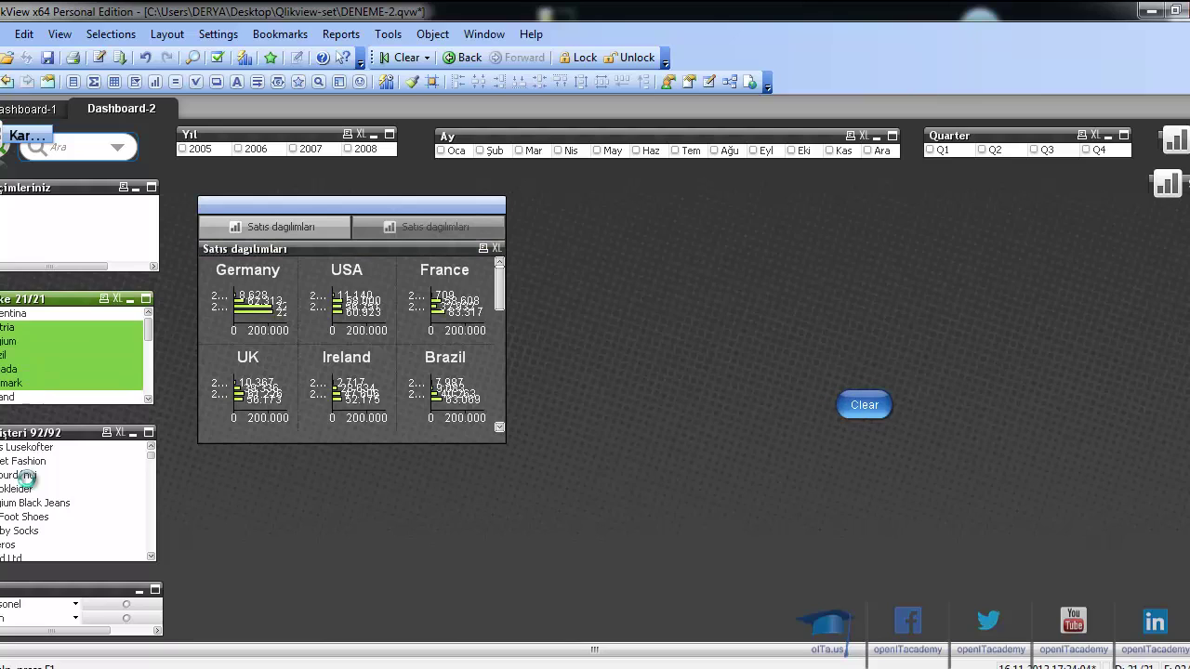
drag(28, 475, 37, 531)
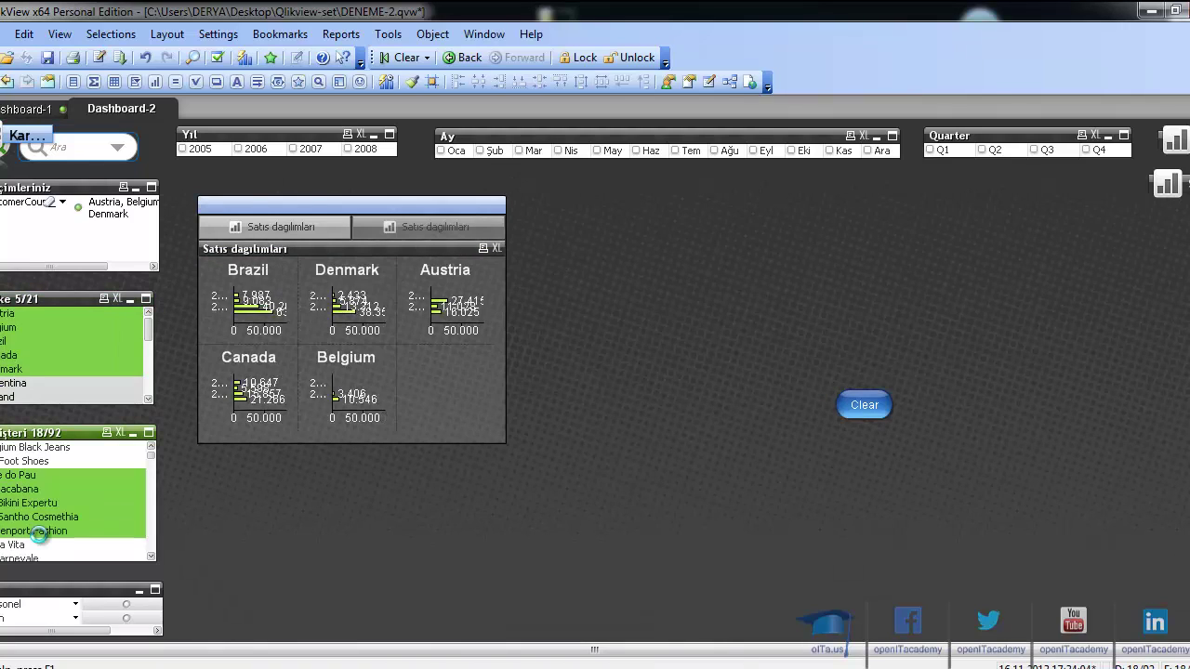
click(239, 149)
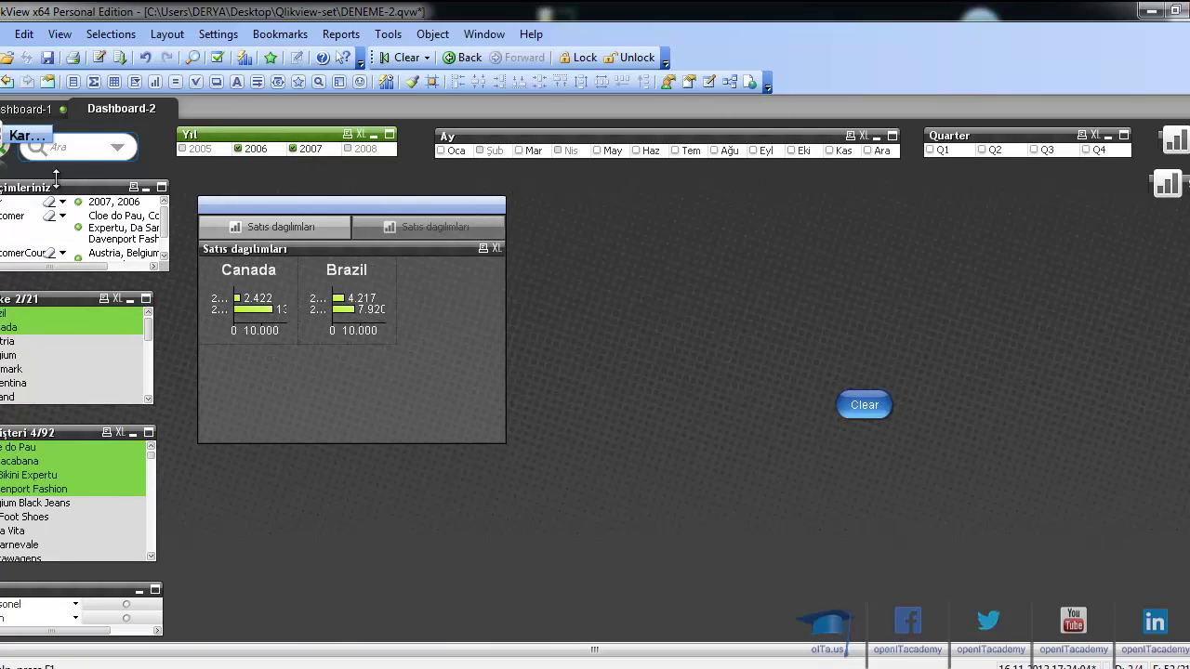
click(847, 407)
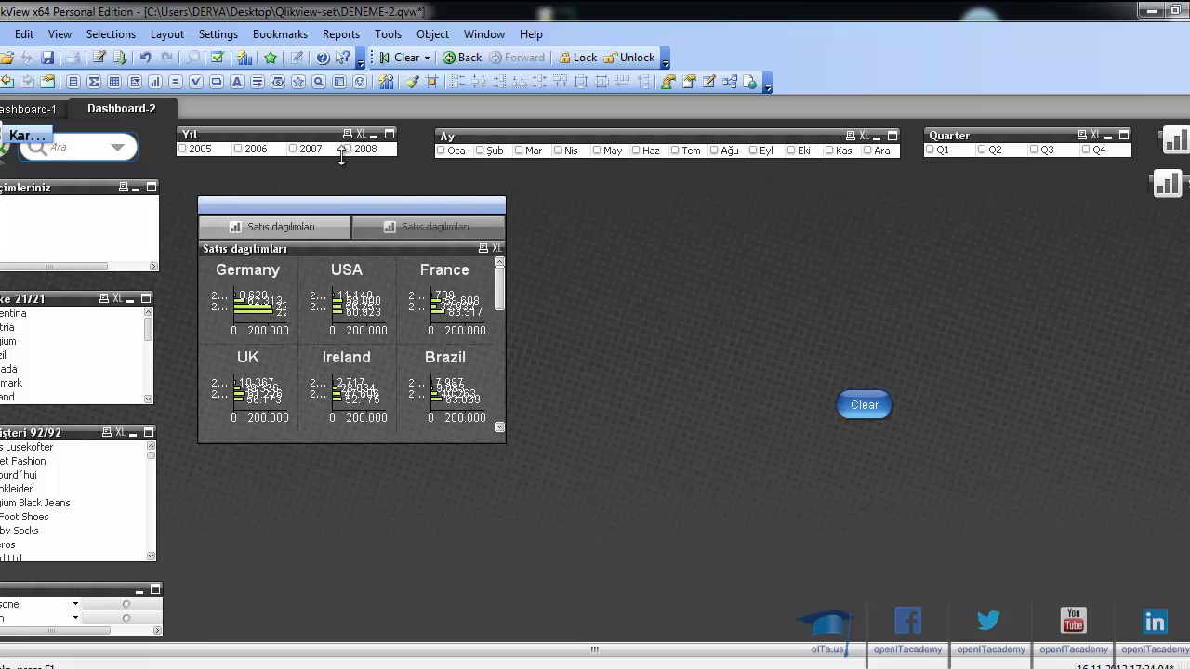
Step: Try selecting 2008 and 2007 in the Yıl list box, and deselect the years again
click(346, 149)
click(305, 150)
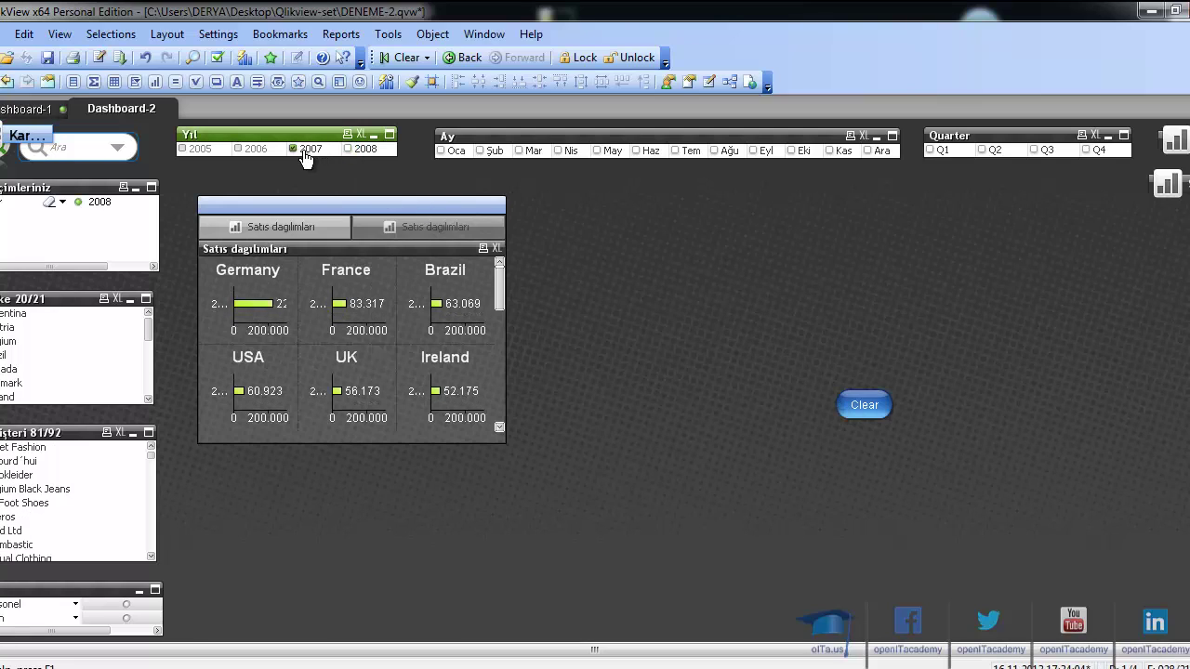
click(346, 151)
click(362, 153)
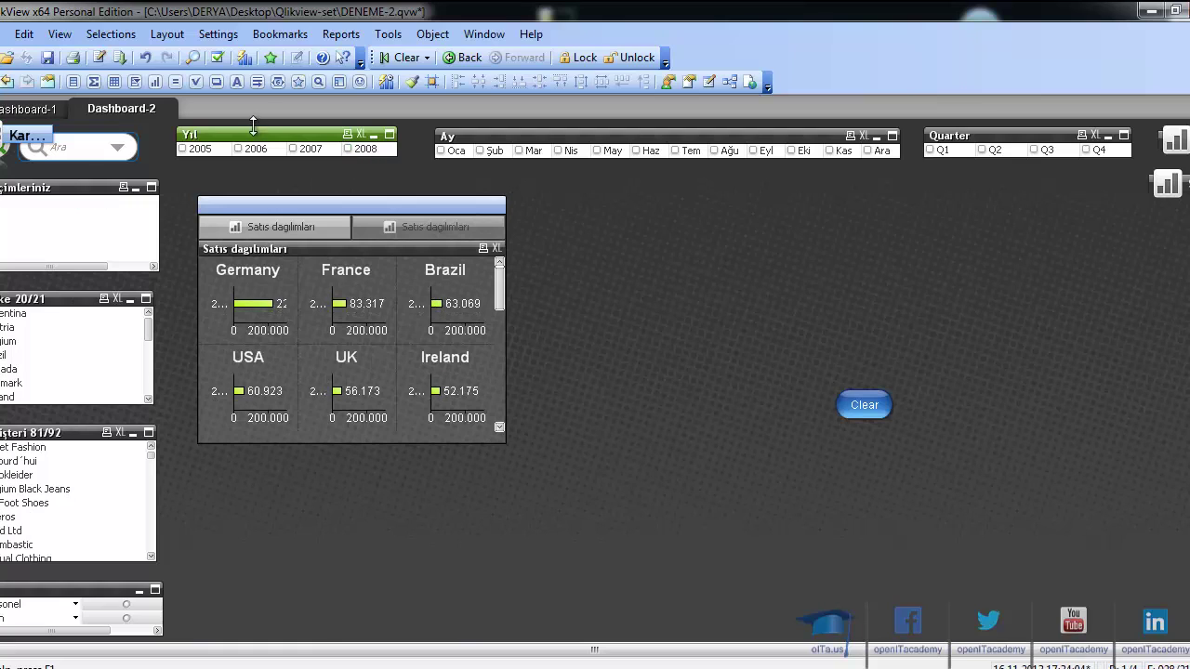
Step: Set the Yıl list box's selection style override to <User Default> and select the years 2005 and 2006
right_click(283, 140)
click(359, 148)
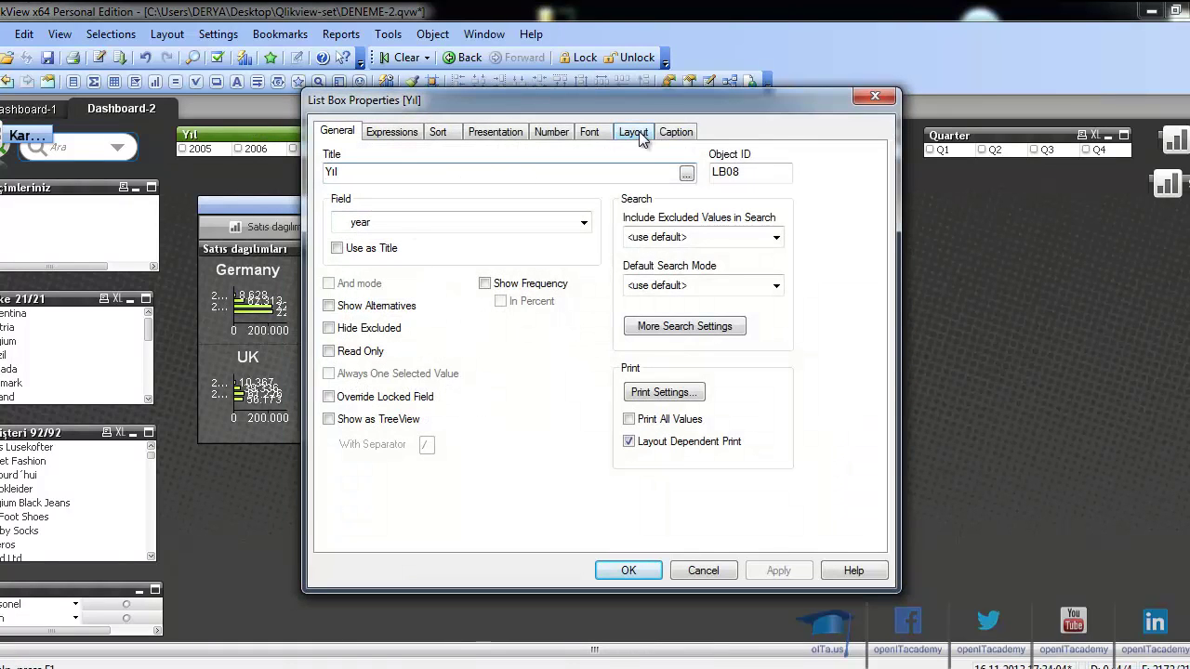
click(639, 131)
click(691, 137)
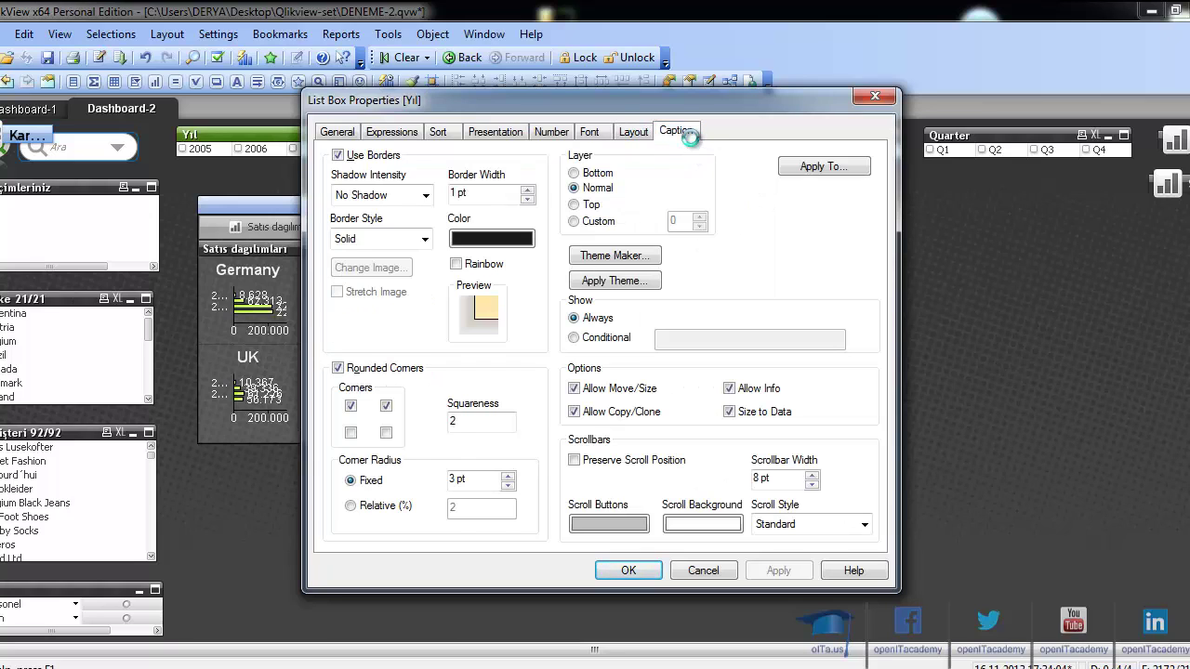
click(502, 132)
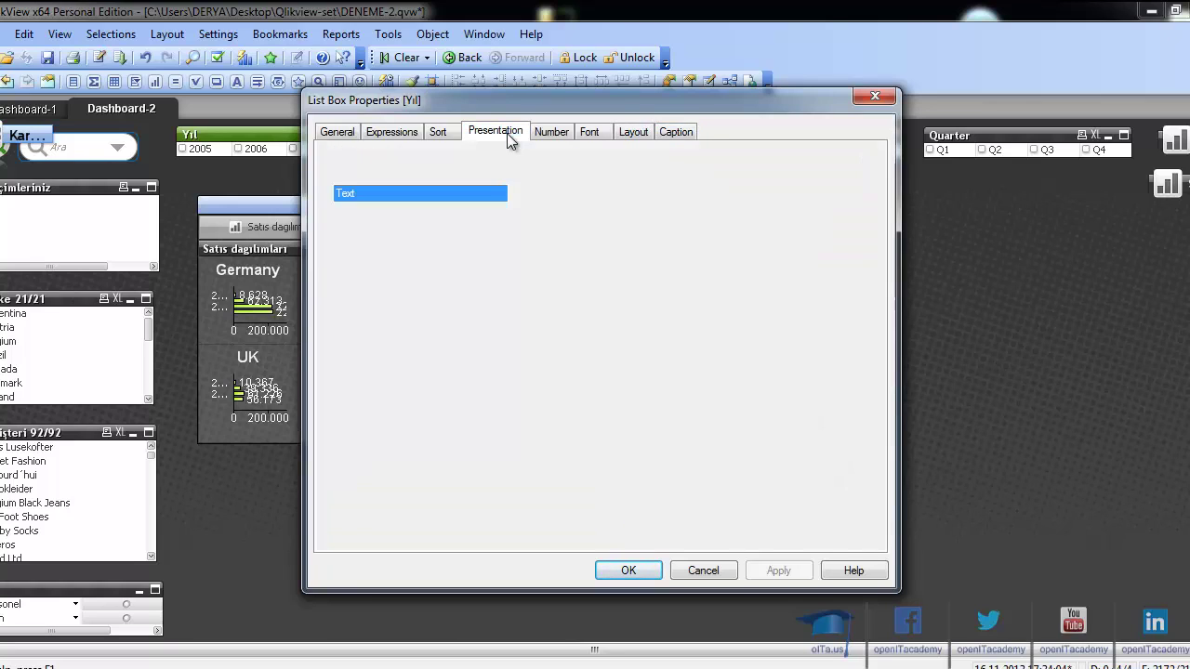
click(424, 312)
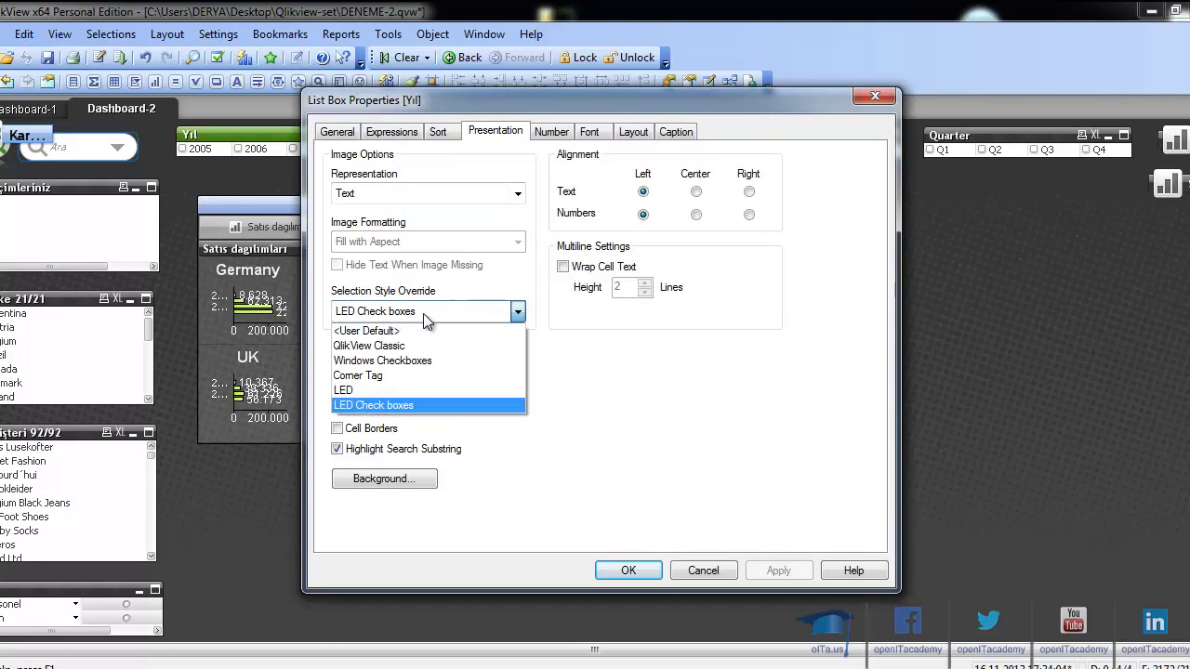
click(392, 332)
click(632, 570)
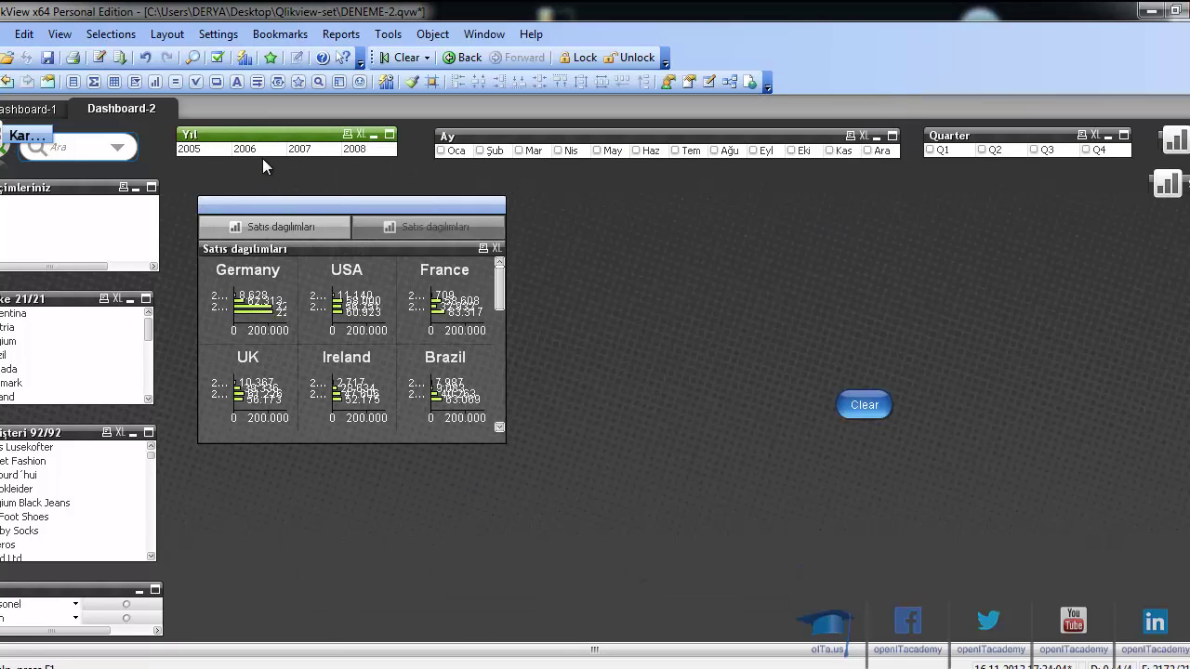
drag(256, 150, 232, 141)
Step: Set the Ay list box's selection style override to <User Default>
right_click(502, 133)
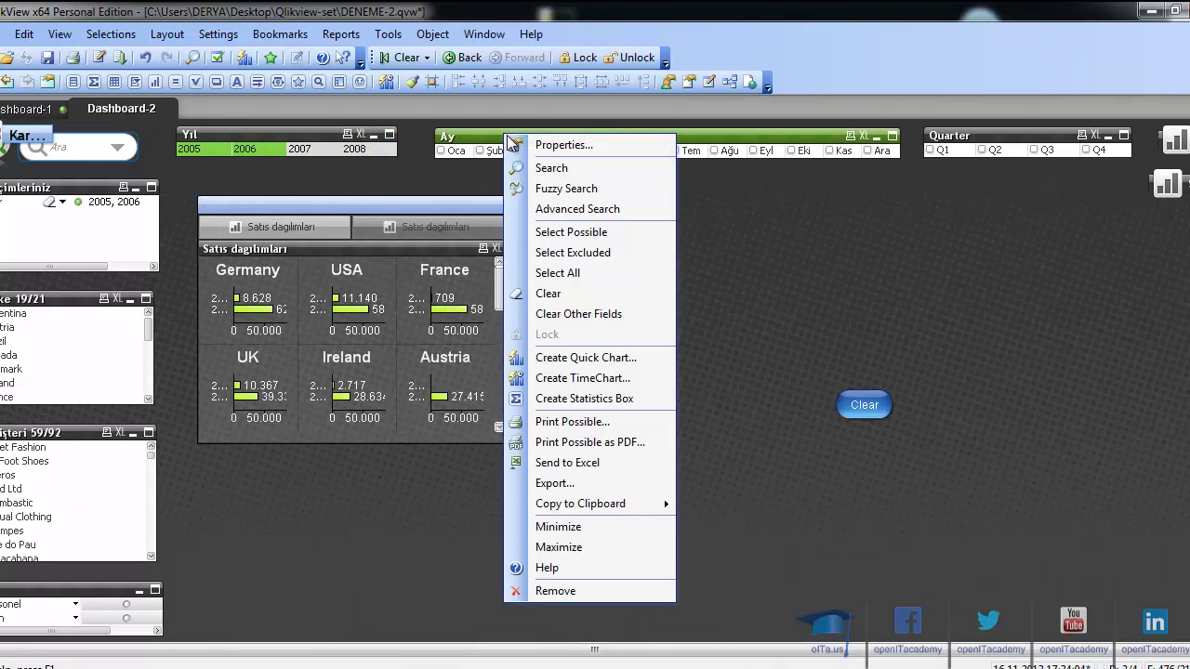
click(563, 146)
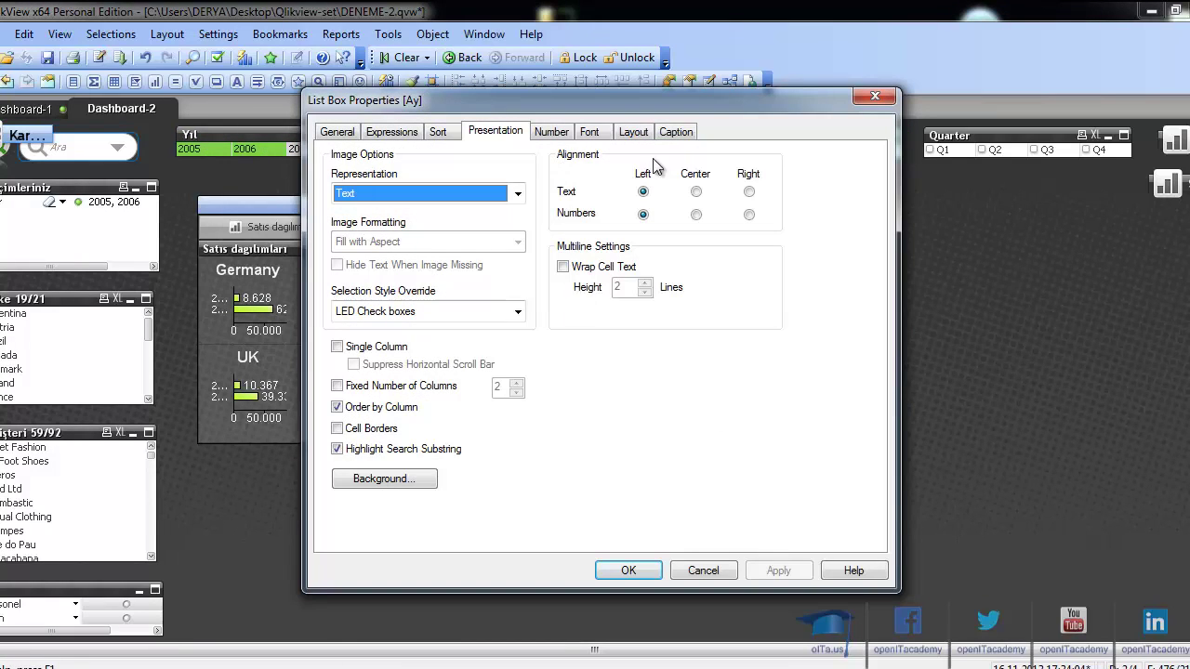
click(399, 313)
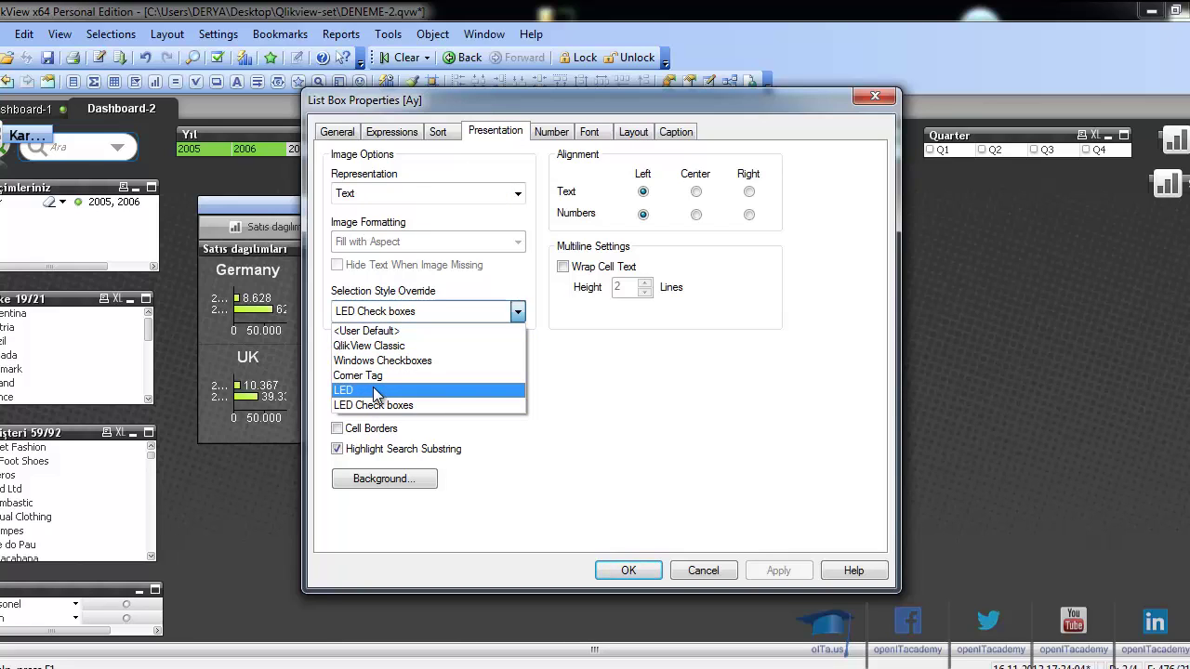
click(390, 333)
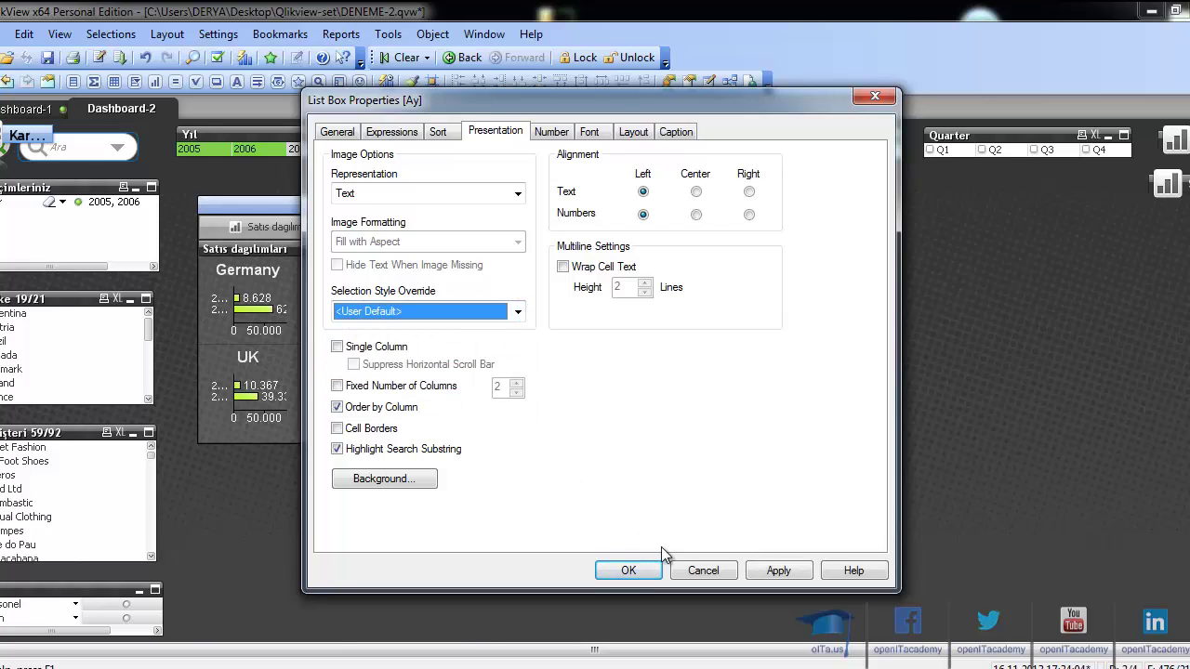
click(626, 571)
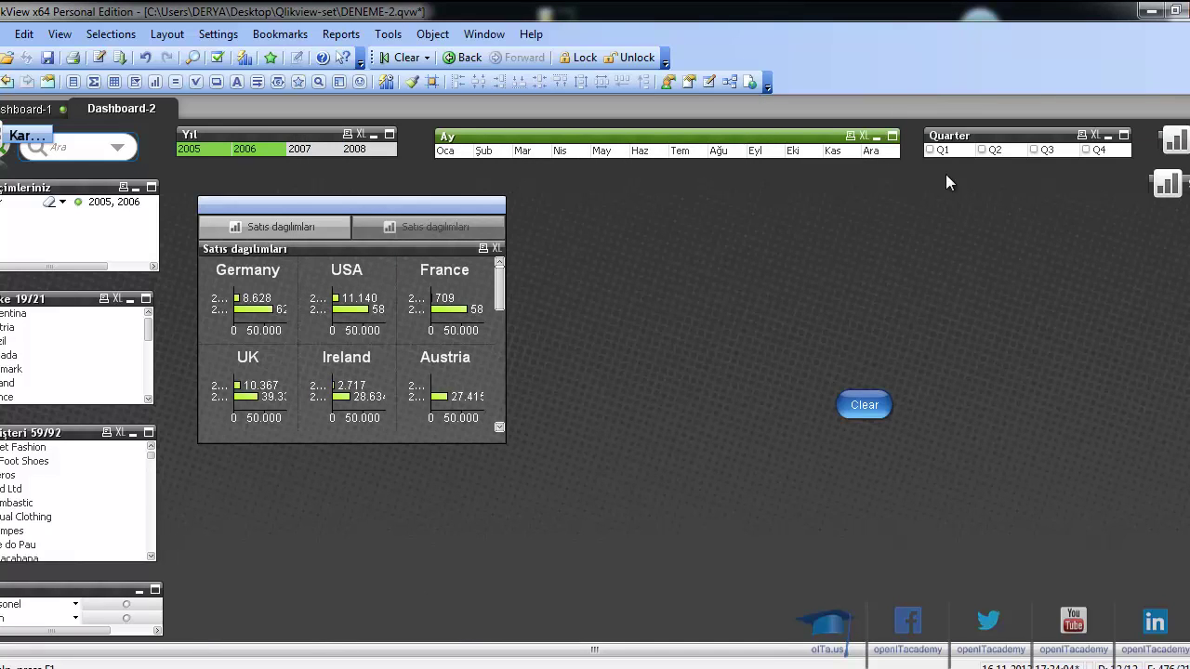
Step: Set the Quarter list box's selection style override to <User Default>
right_click(957, 138)
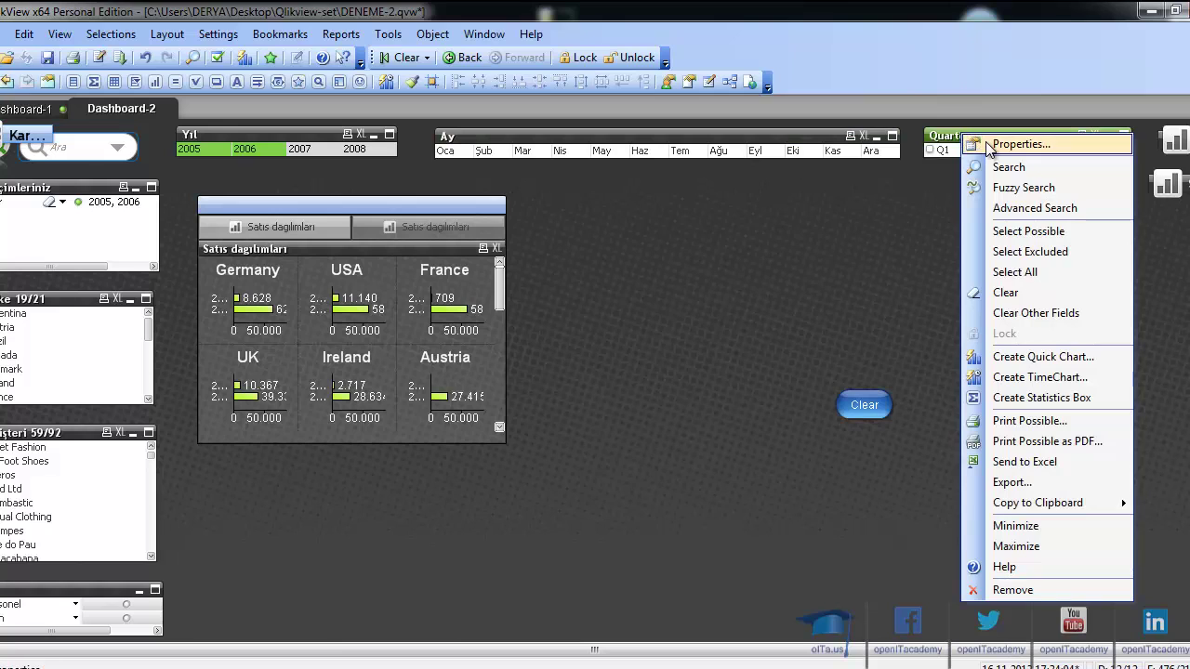
click(985, 141)
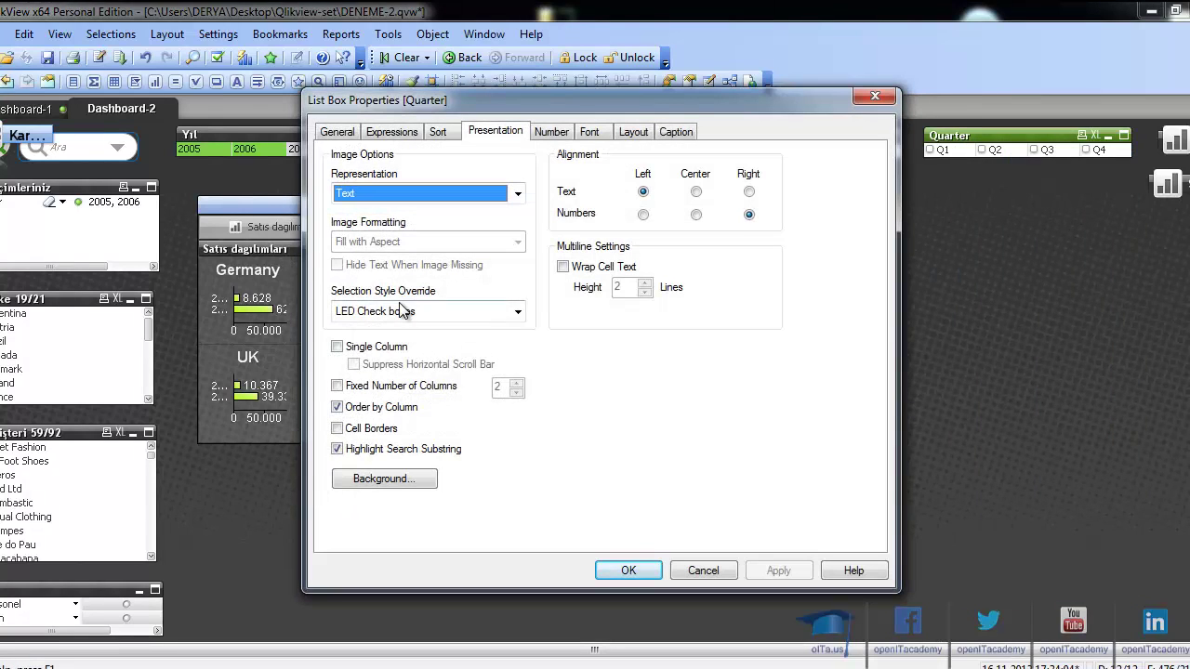
click(404, 312)
click(426, 330)
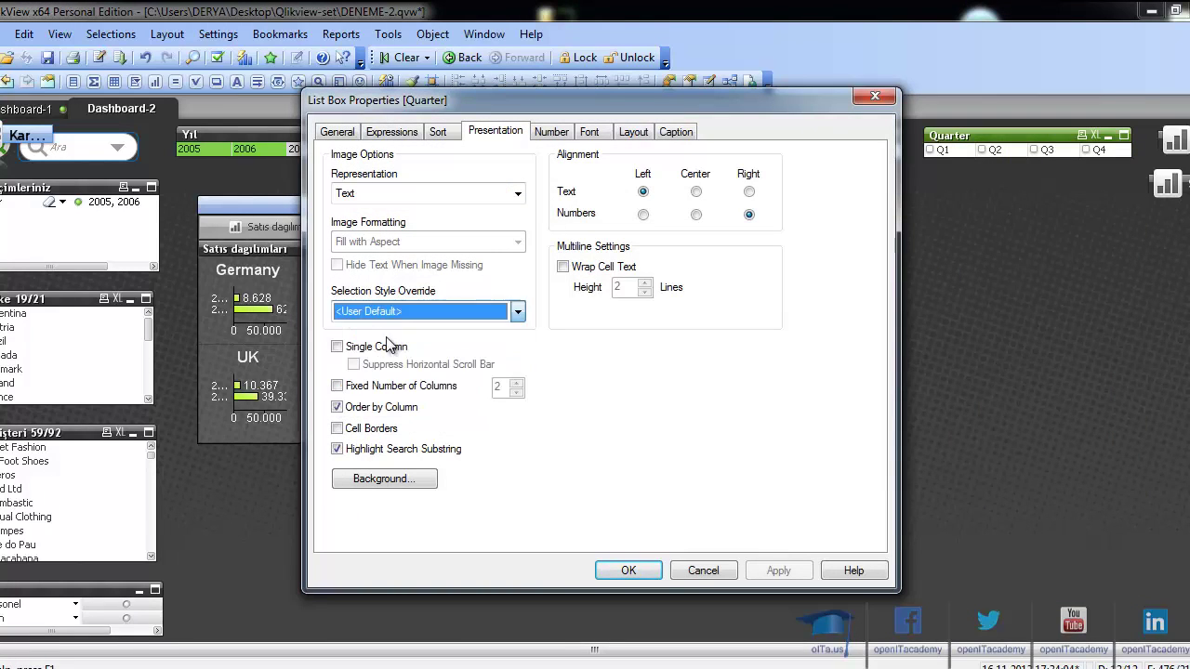
click(642, 572)
Step: Start a new button object on the empty sheet area with the text >>
right_click(682, 377)
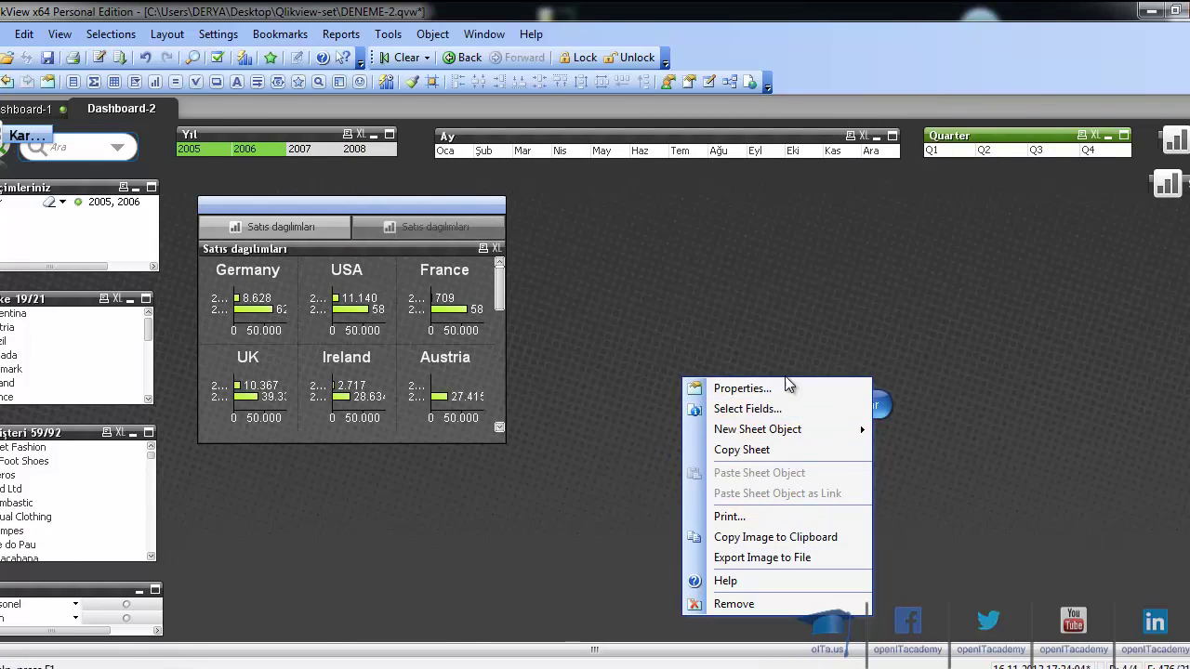
mouse_move(781, 434)
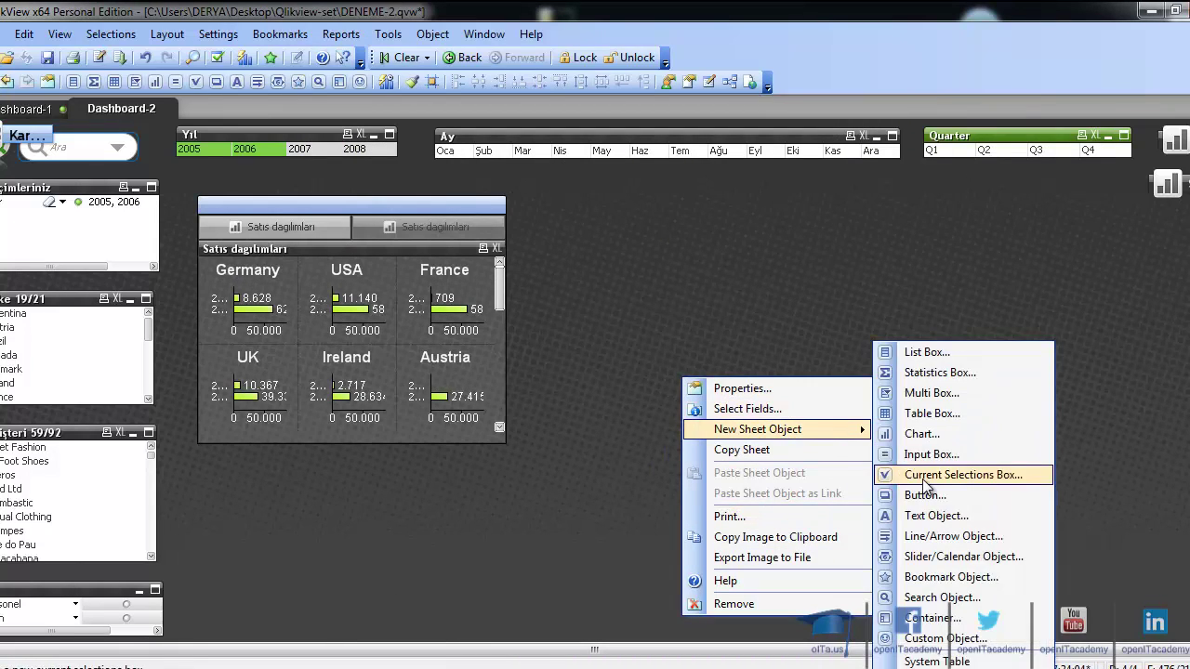
click(952, 494)
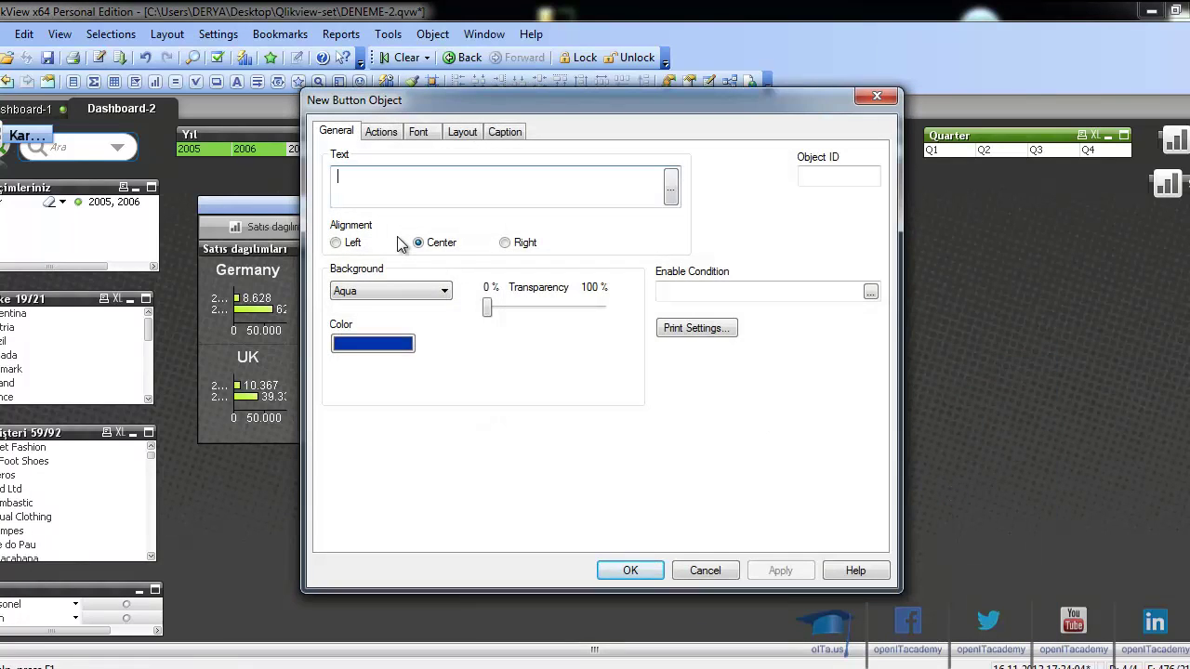
text(>>)
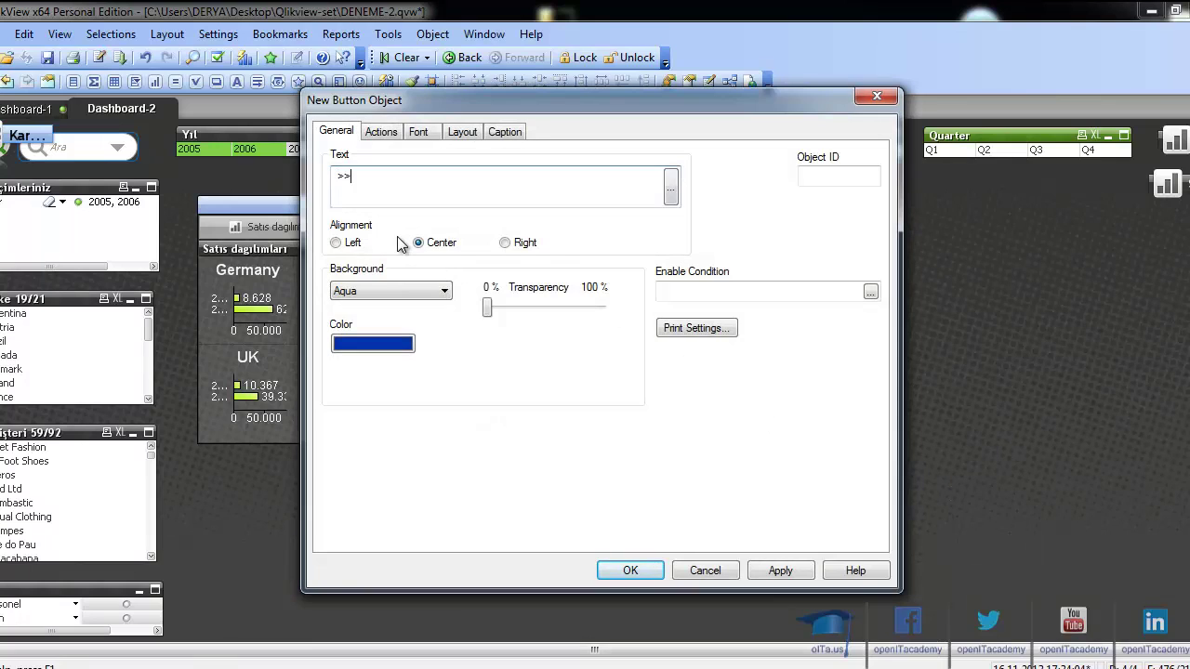
Step: Assign the Activate Next Sheet layout action to the >> button and create it
click(381, 131)
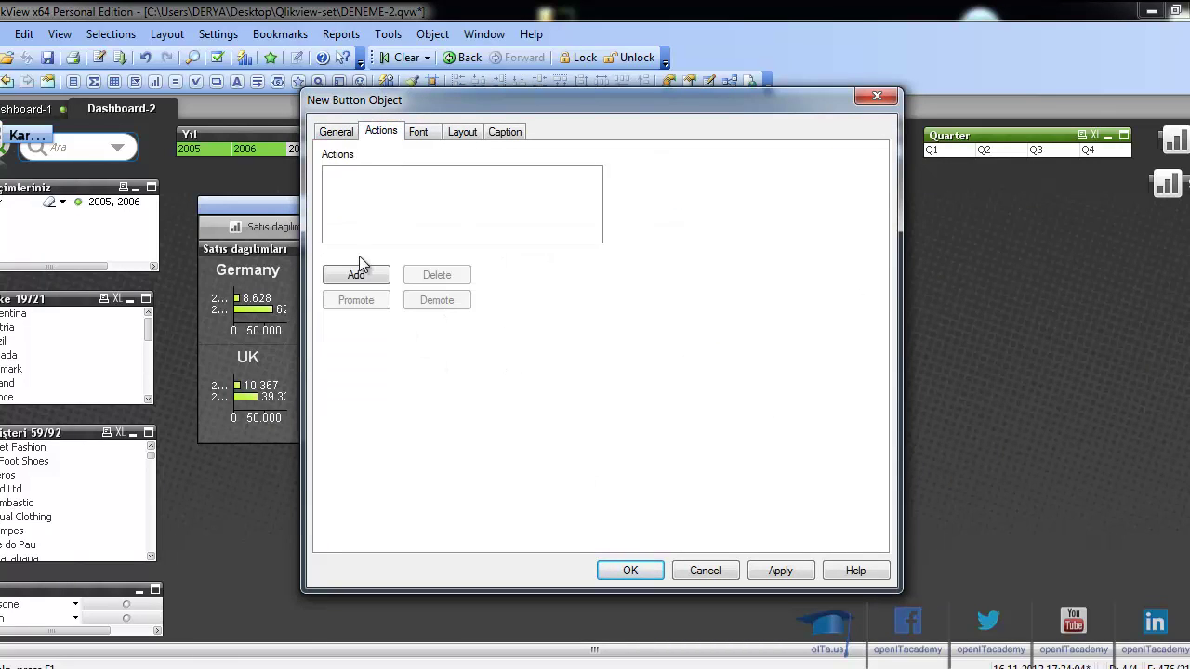
click(358, 279)
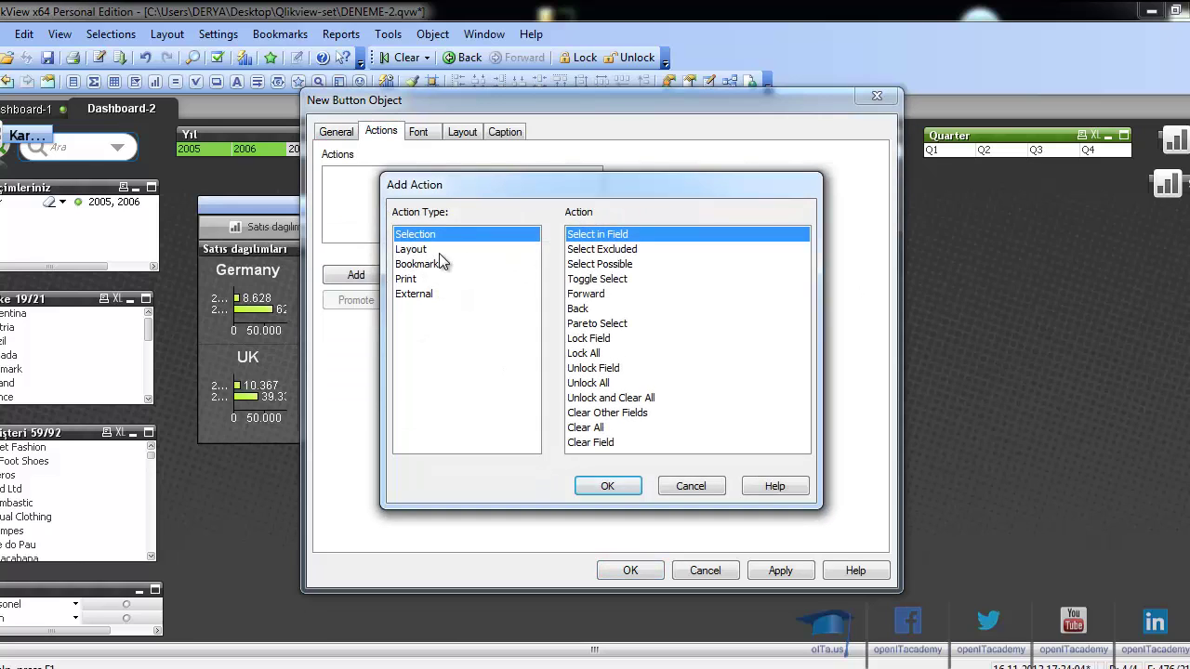
click(439, 251)
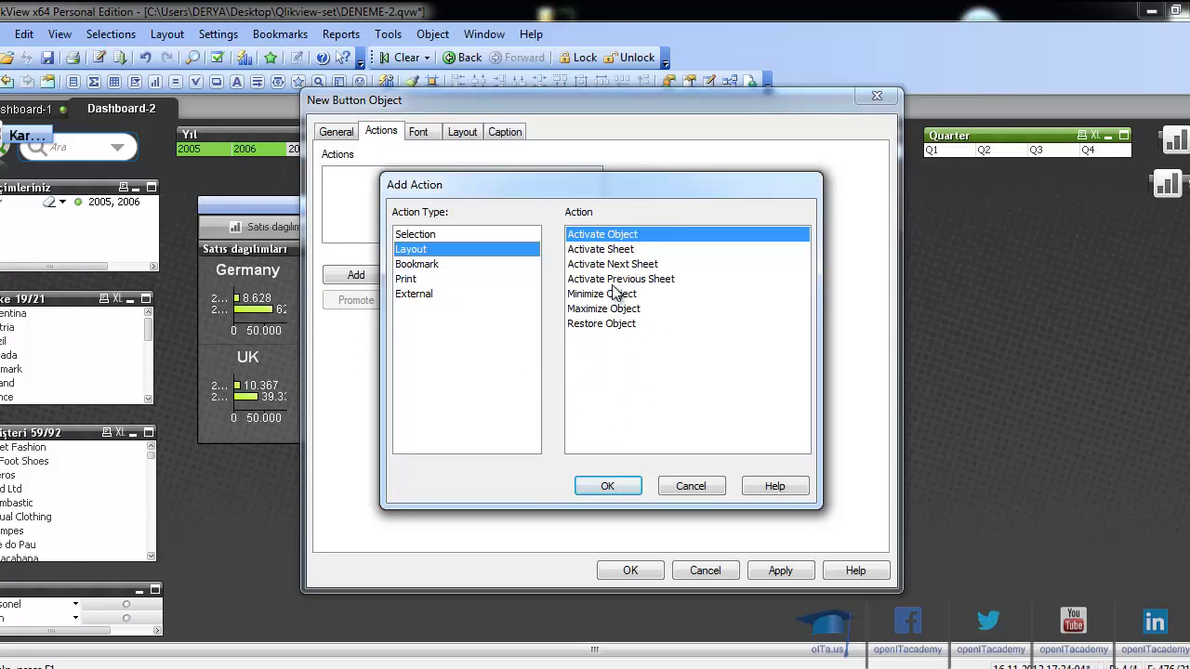
click(642, 266)
click(619, 488)
click(623, 572)
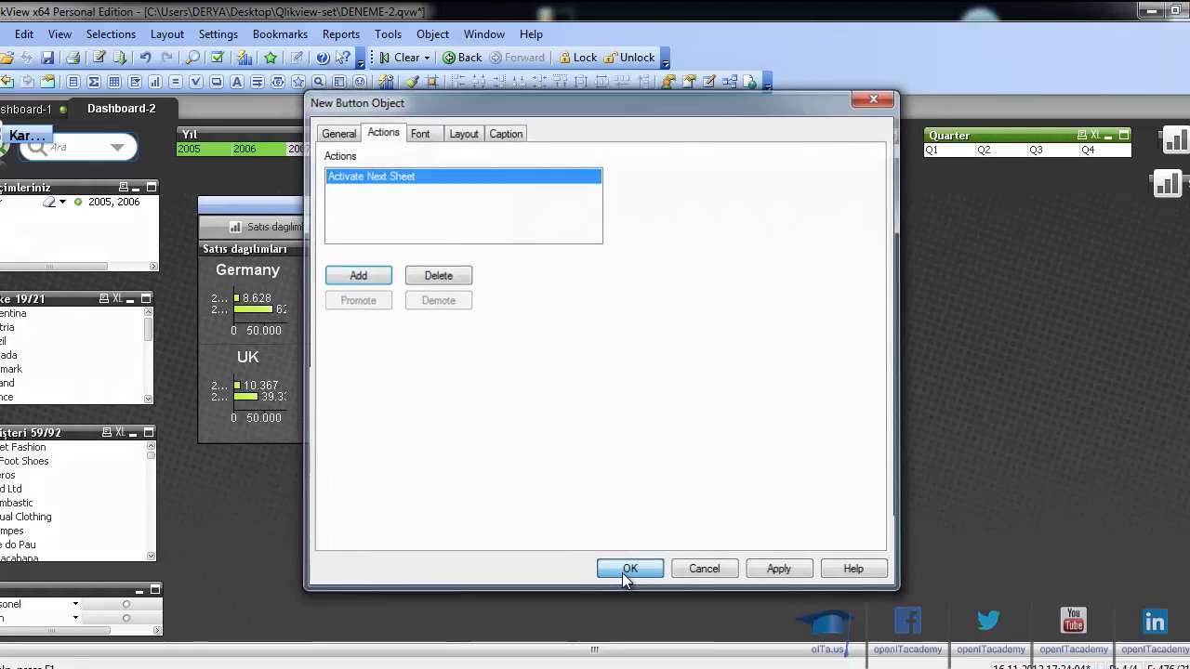
Step: Move the >> button to just right of the Clear button
right_click(710, 389)
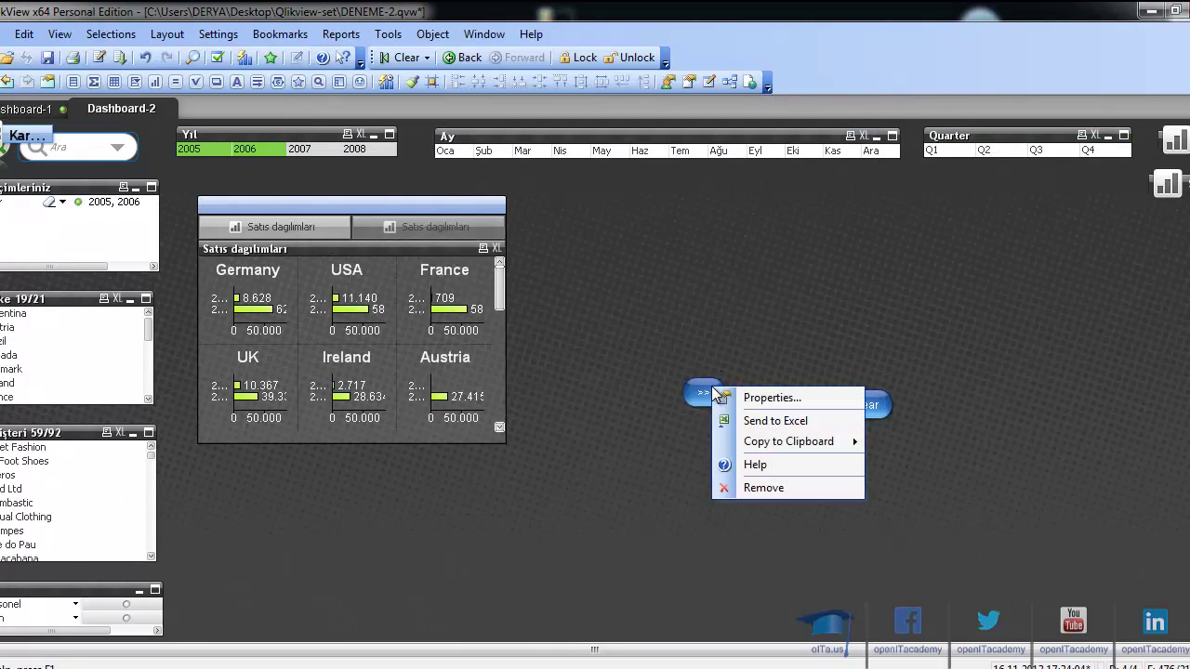
drag(706, 392, 927, 402)
right_click(734, 366)
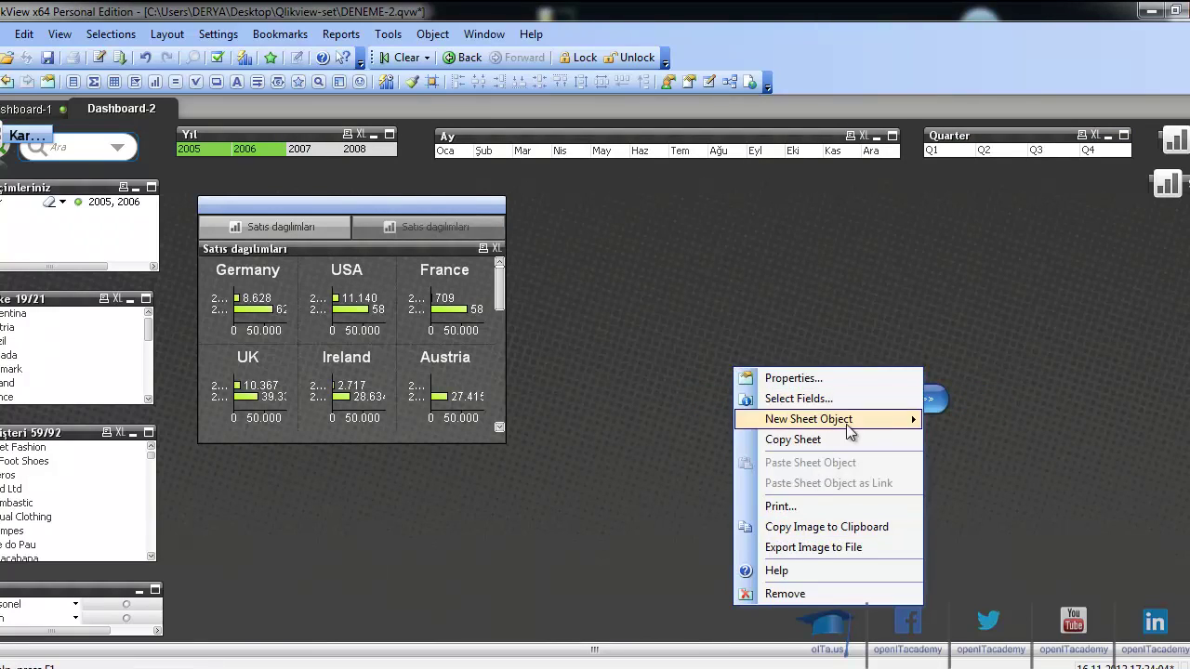
click(1061, 447)
drag(1061, 447, 925, 399)
Step: Start another button object on the empty sheet area with the text <<
right_click(622, 401)
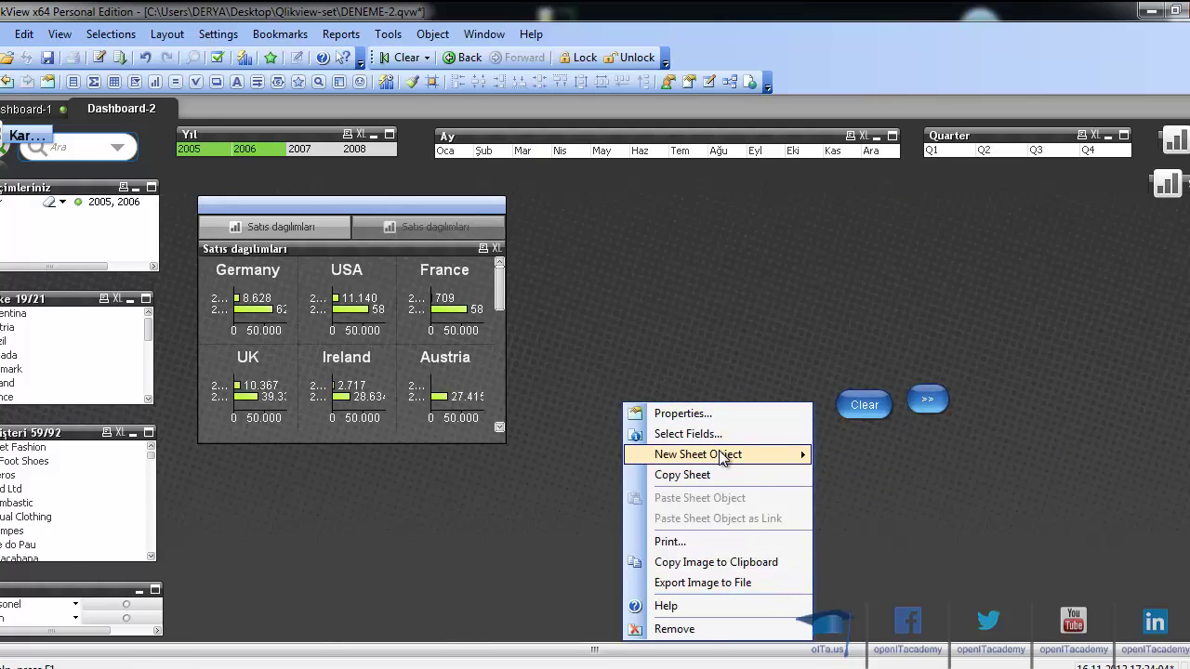
mouse_move(726, 454)
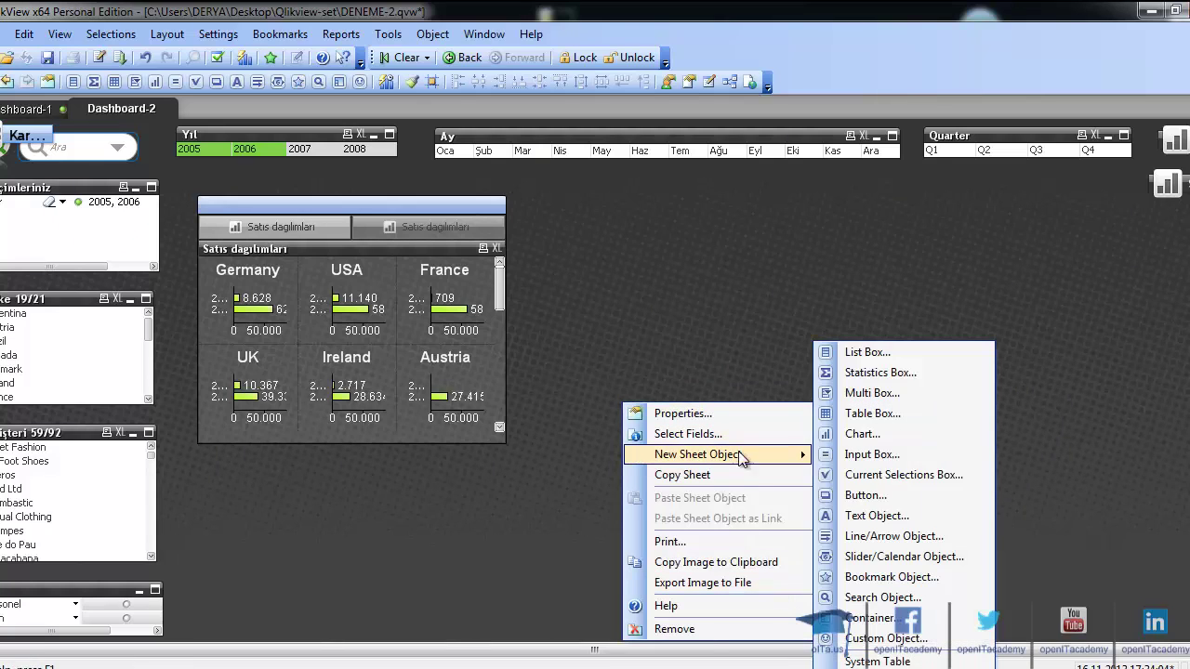
click(865, 496)
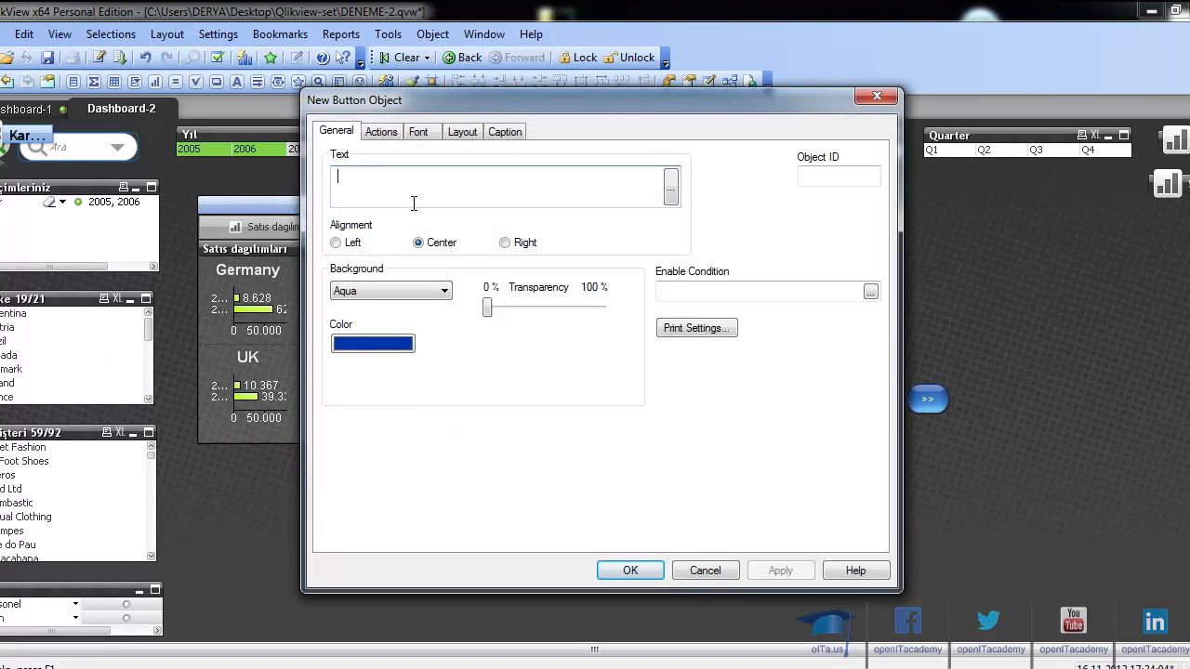
text(<<)
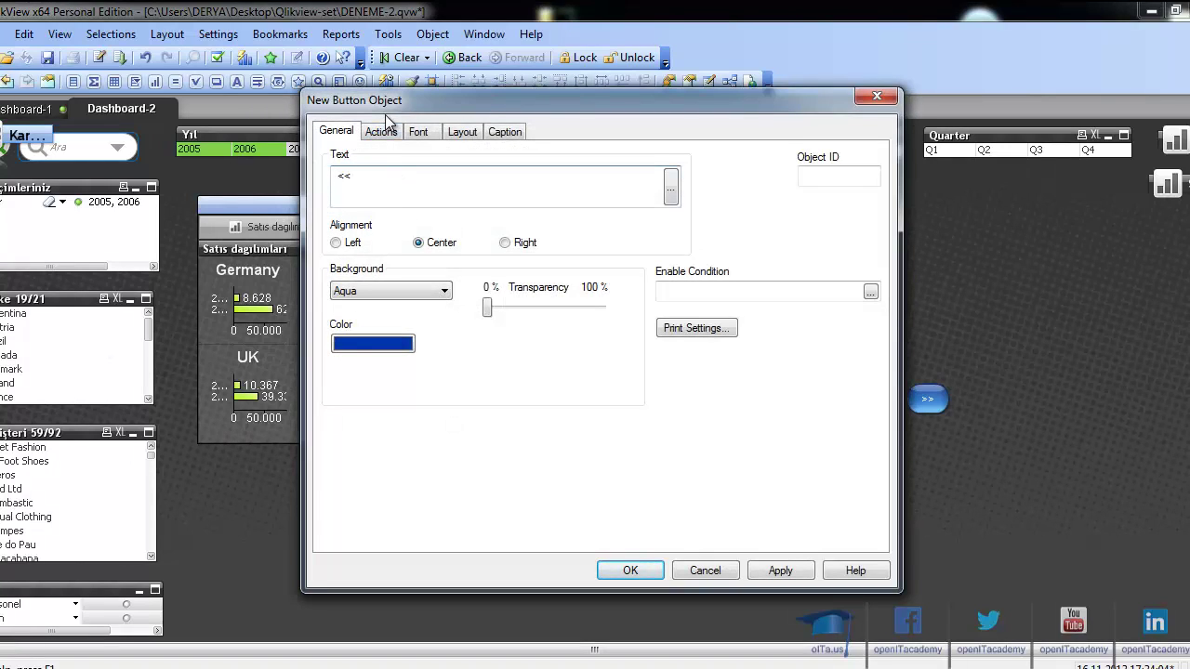
Step: Assign the Activate Previous Sheet layout action to the << button and create it
click(382, 130)
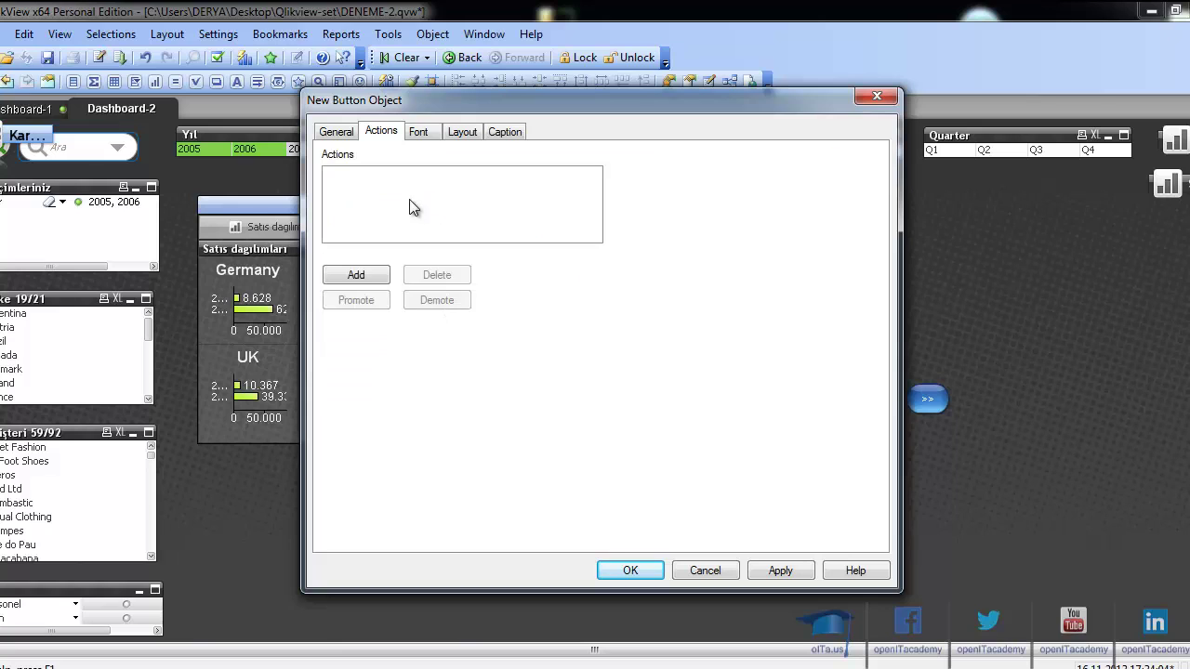
click(357, 275)
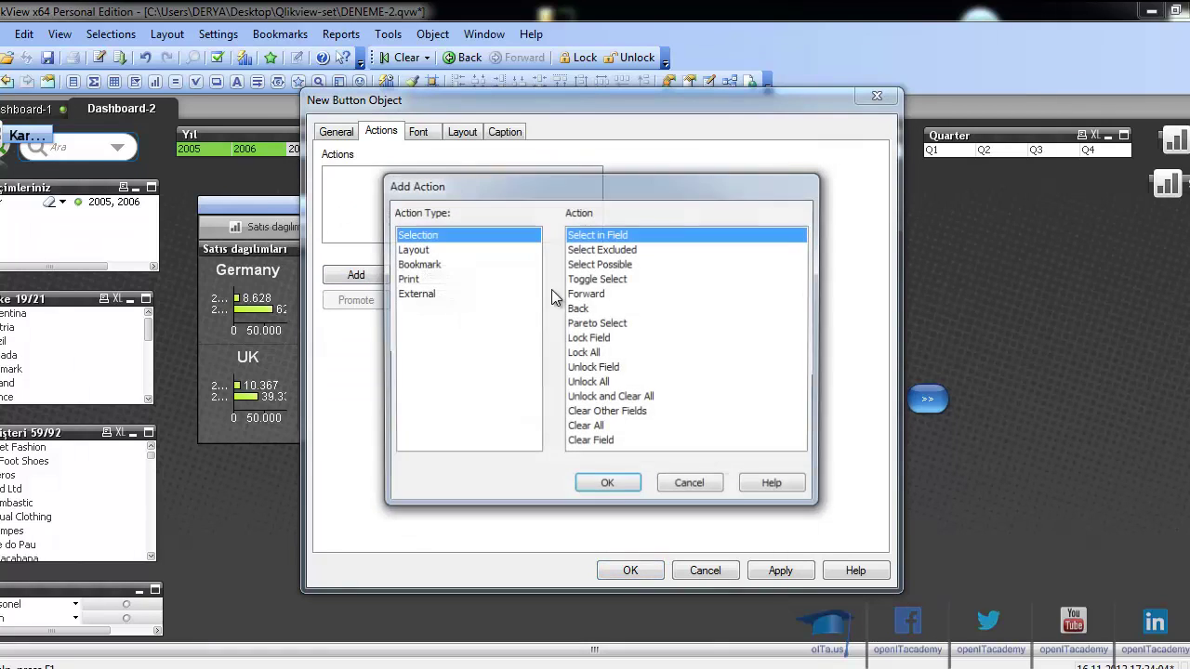
click(425, 251)
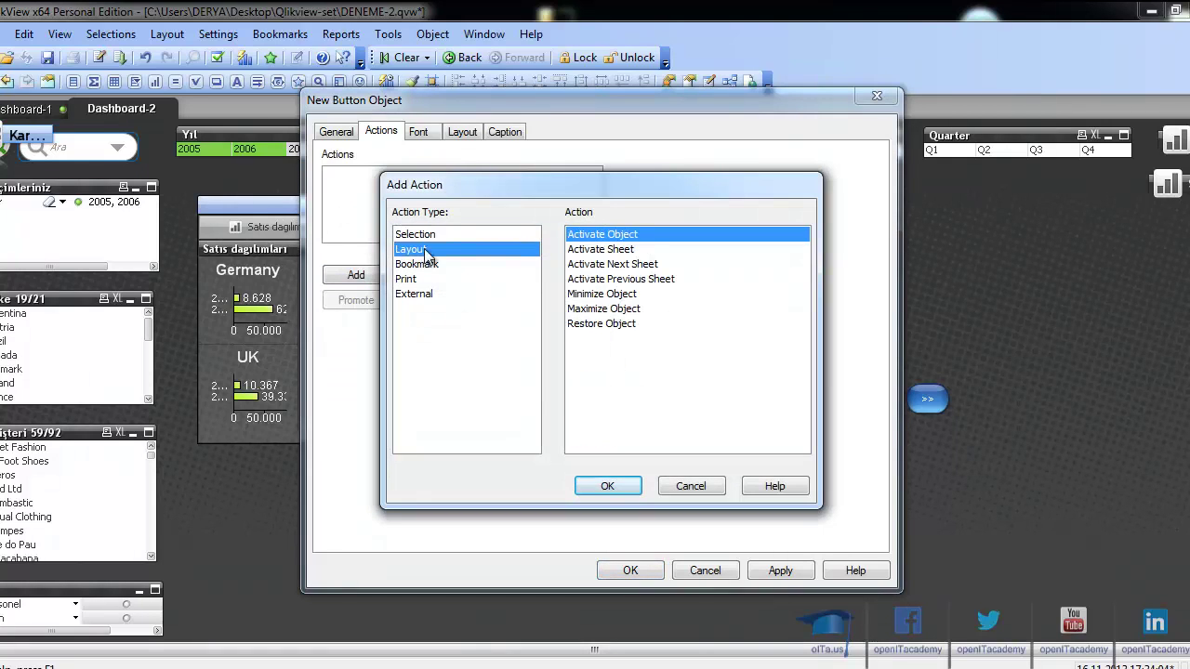
click(615, 279)
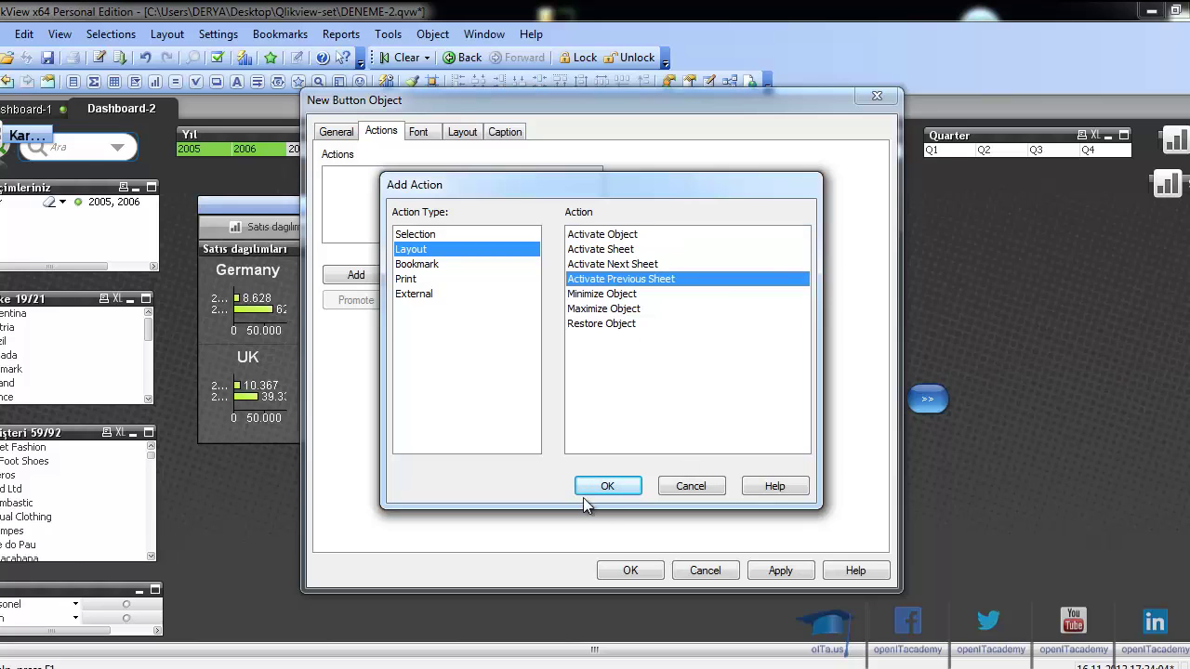
click(607, 485)
click(625, 568)
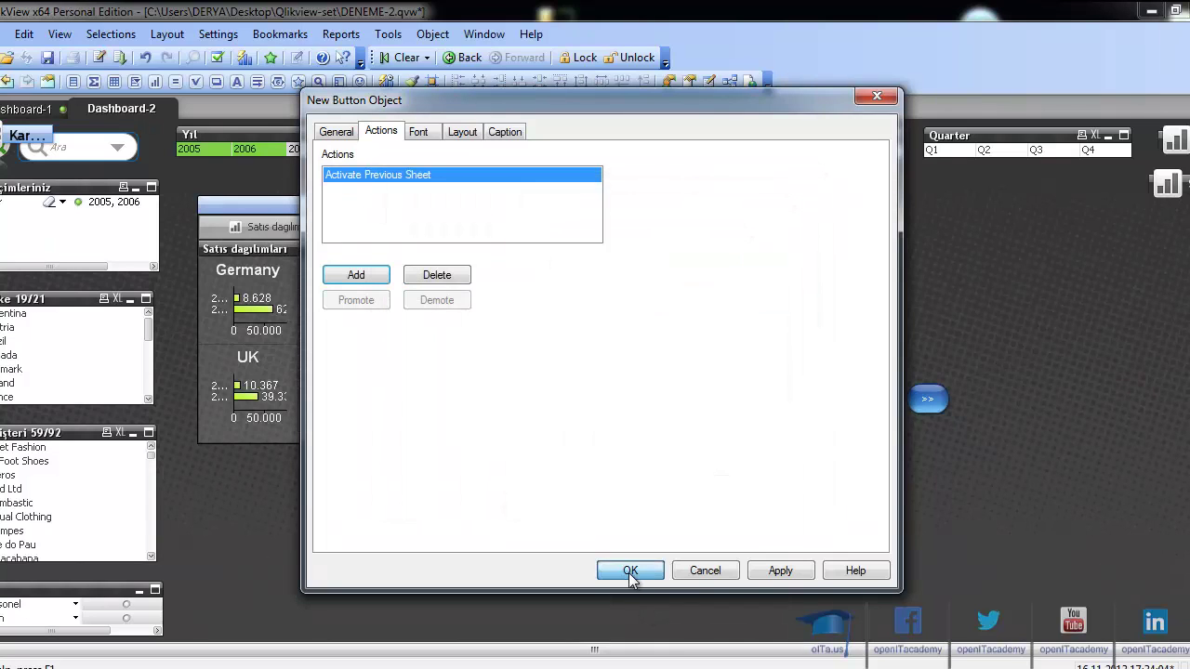
Step: Return to Dashboard-2 after trying the << button, and arrange the << and >> buttons on either side of the Clear button
click(652, 420)
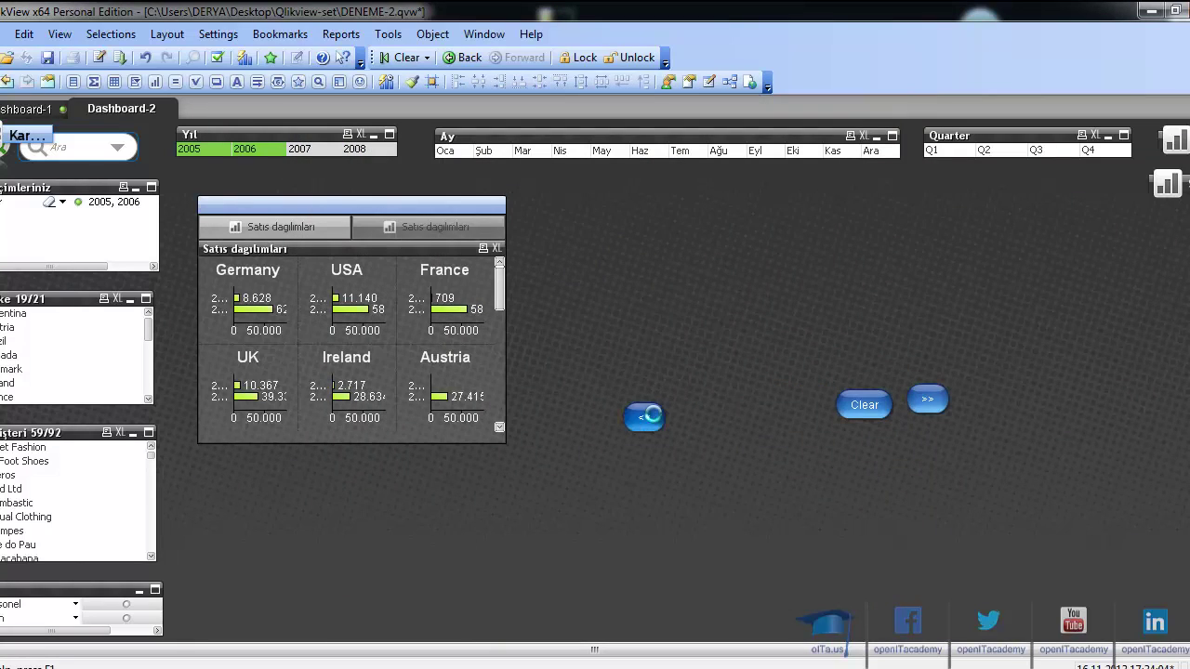
click(131, 113)
right_click(644, 420)
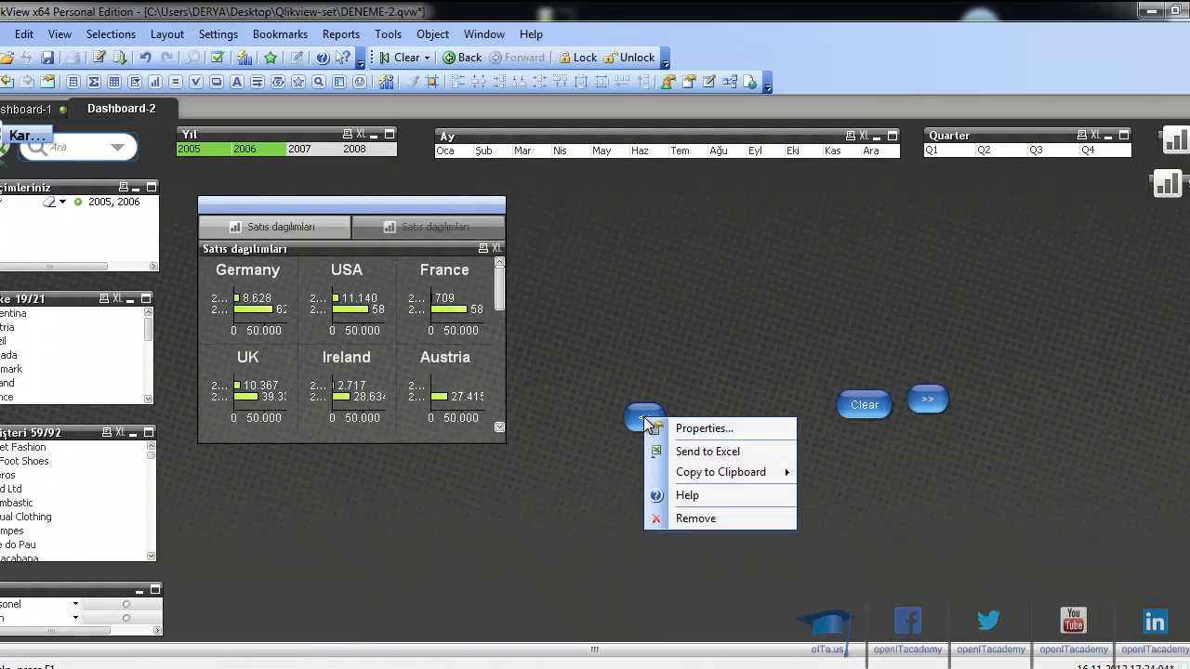
key(Escape)
drag(640, 417, 793, 405)
drag(941, 409, 939, 409)
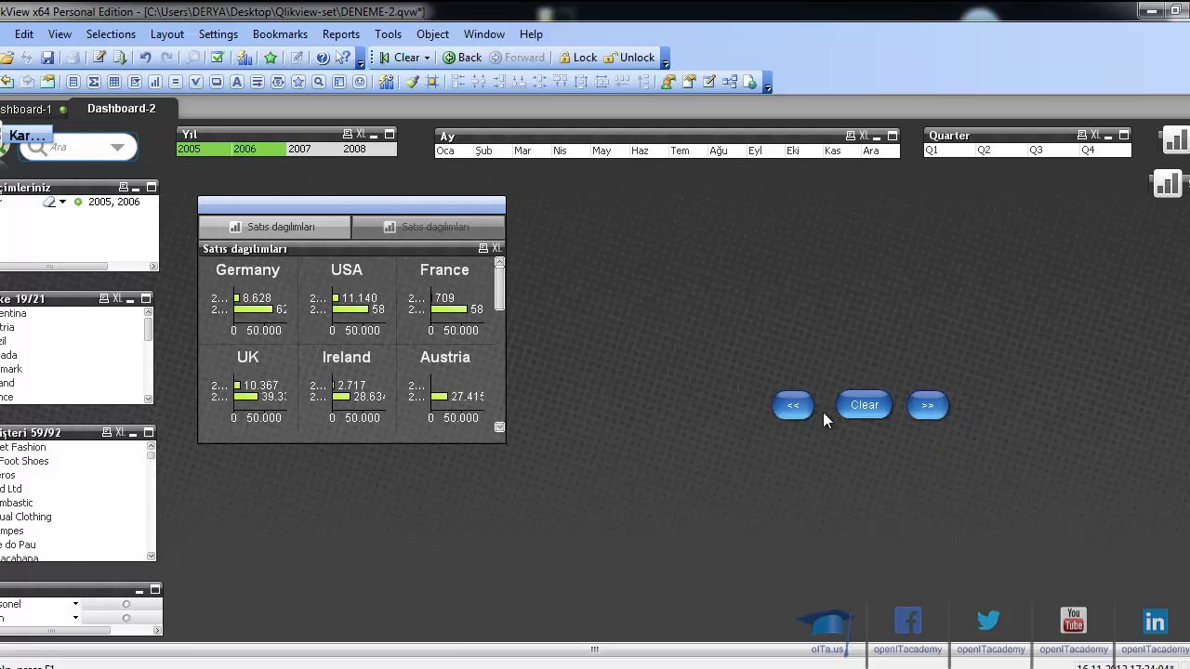
drag(797, 406, 818, 416)
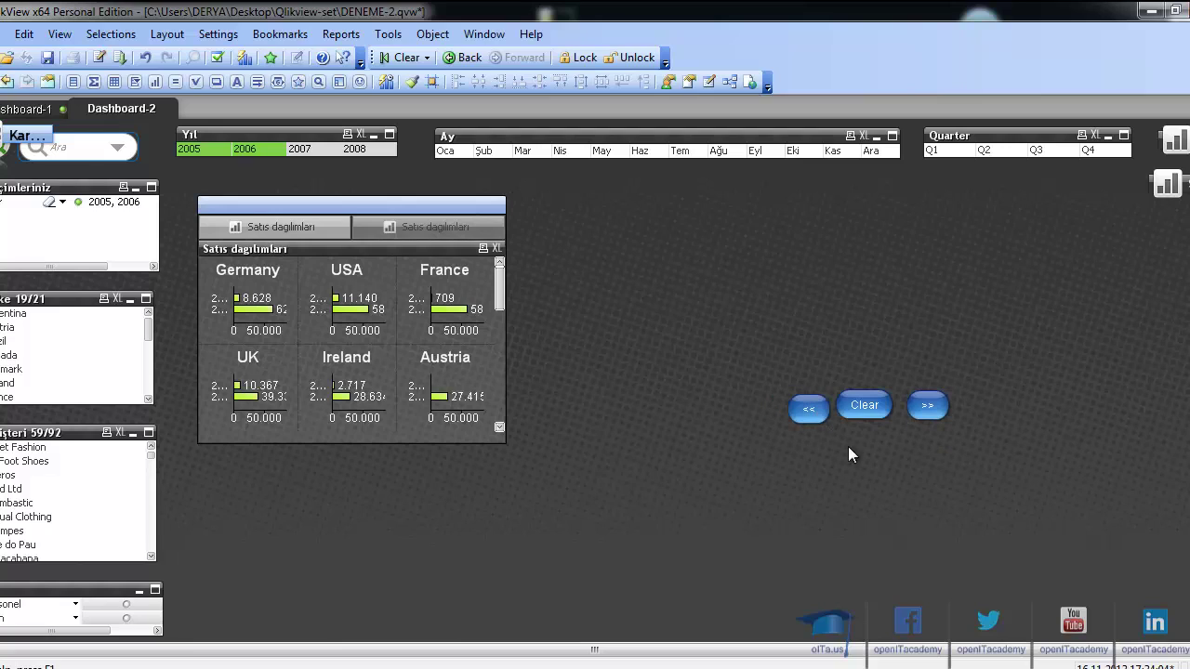